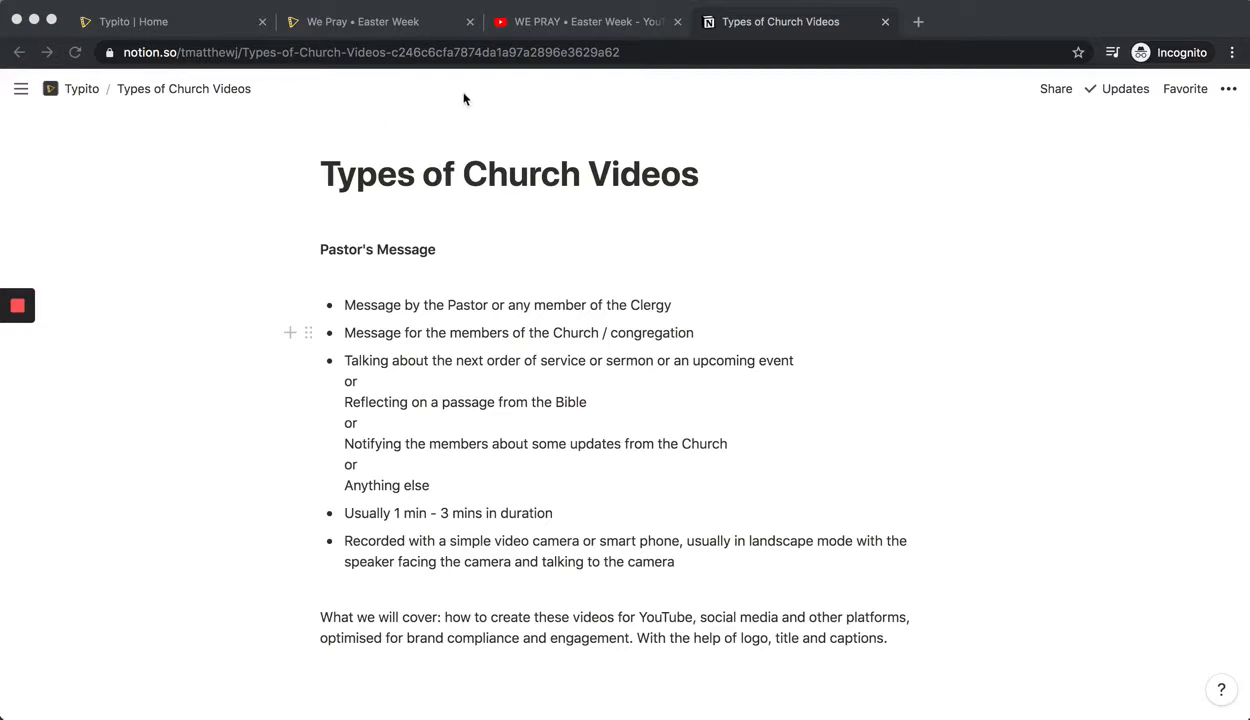
Open the We Pray • Easter Week project and place the uploaded church logo, scaled down, in the video's upper-right corner.
{"action": "left_click", "coordinate": [558, 28]}
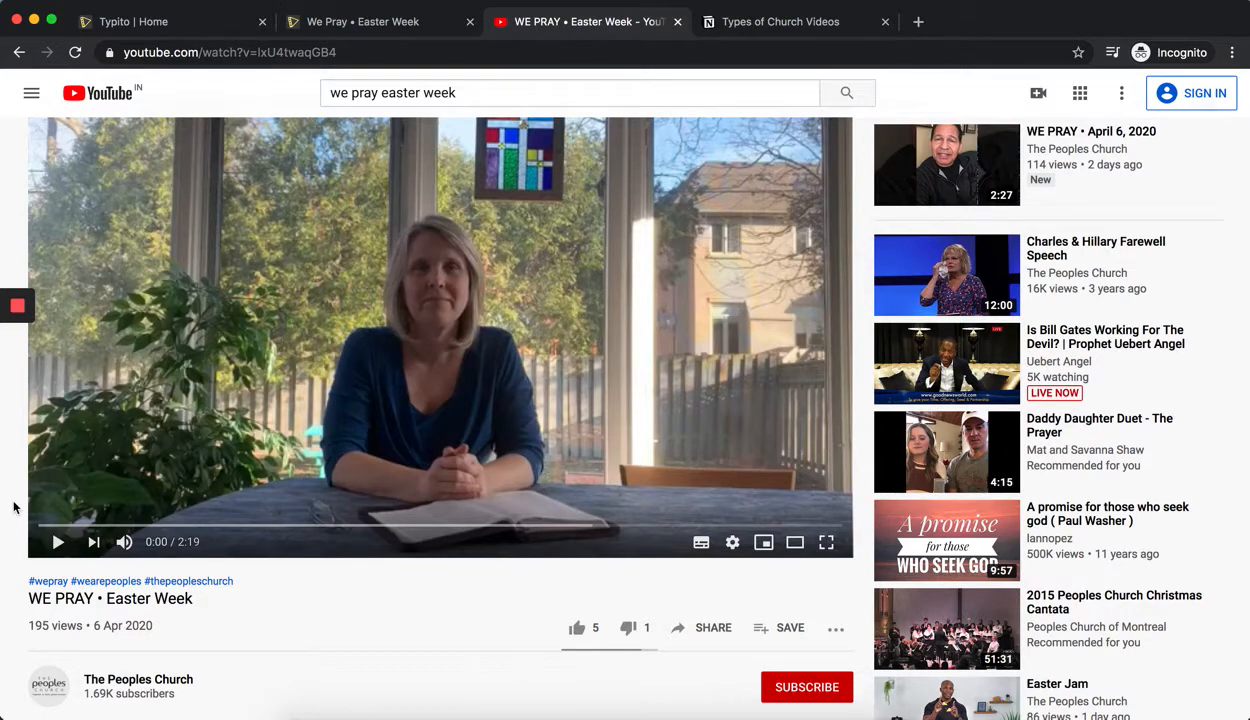
{"action": "left_click", "coordinate": [345, 28]}
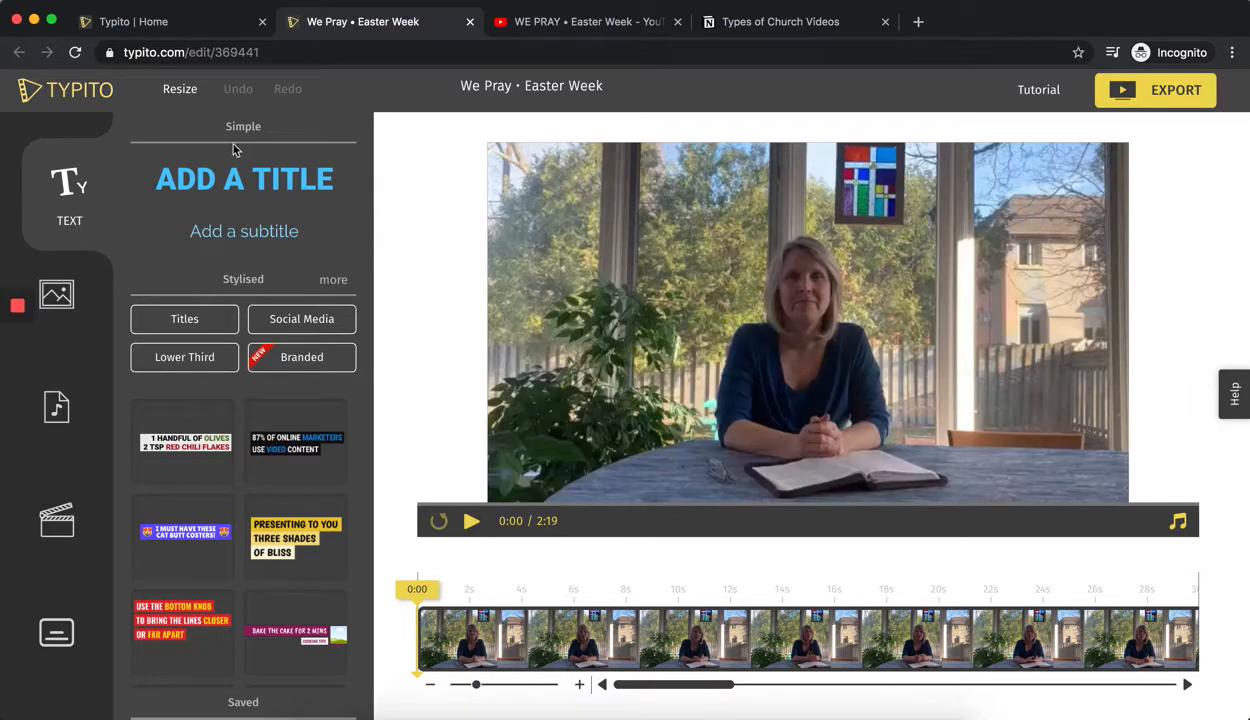
{"action": "left_click", "coordinate": [63, 292]}
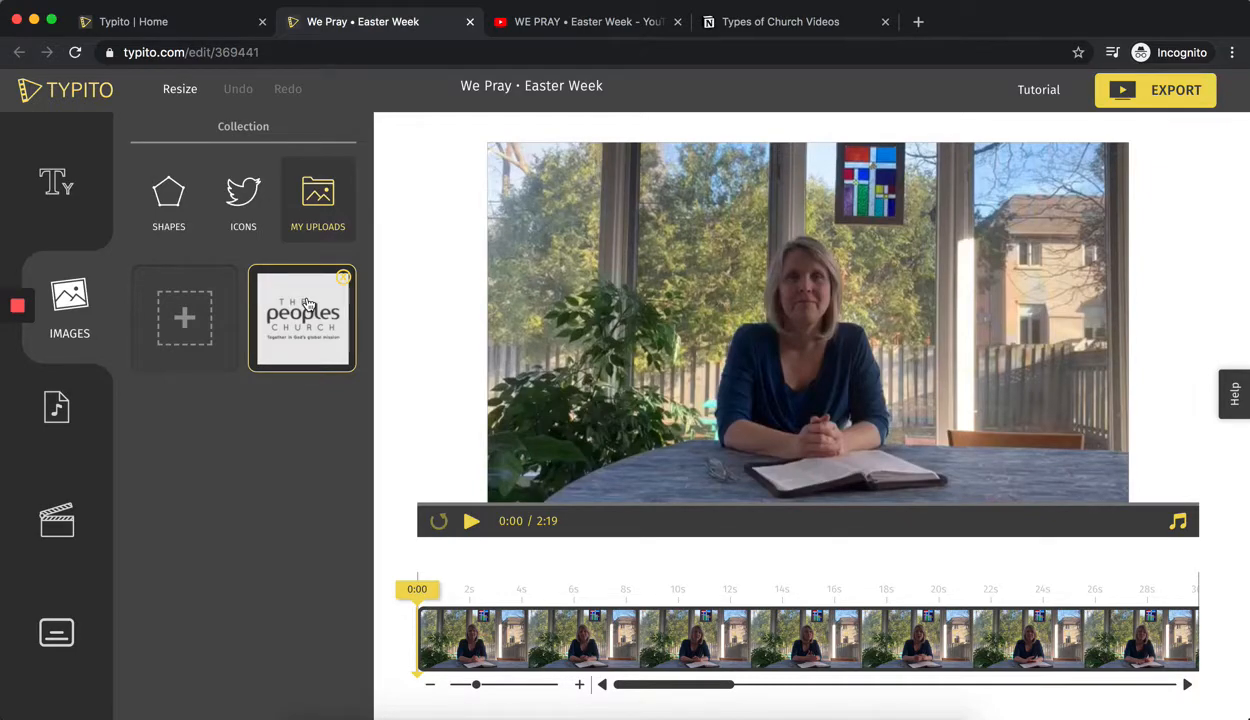
{"action": "left_click", "coordinate": [308, 305]}
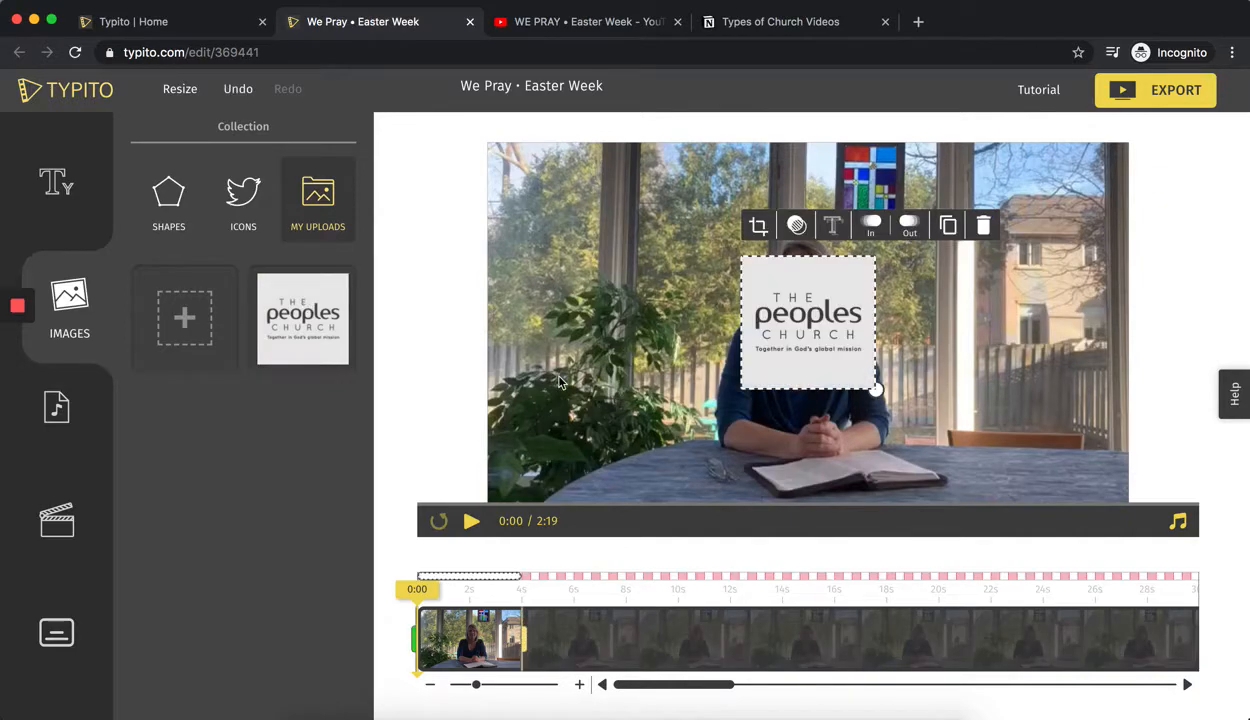
{"action": "left_click_drag", "start_coordinate": [876, 388], "coordinate": [791, 313]}
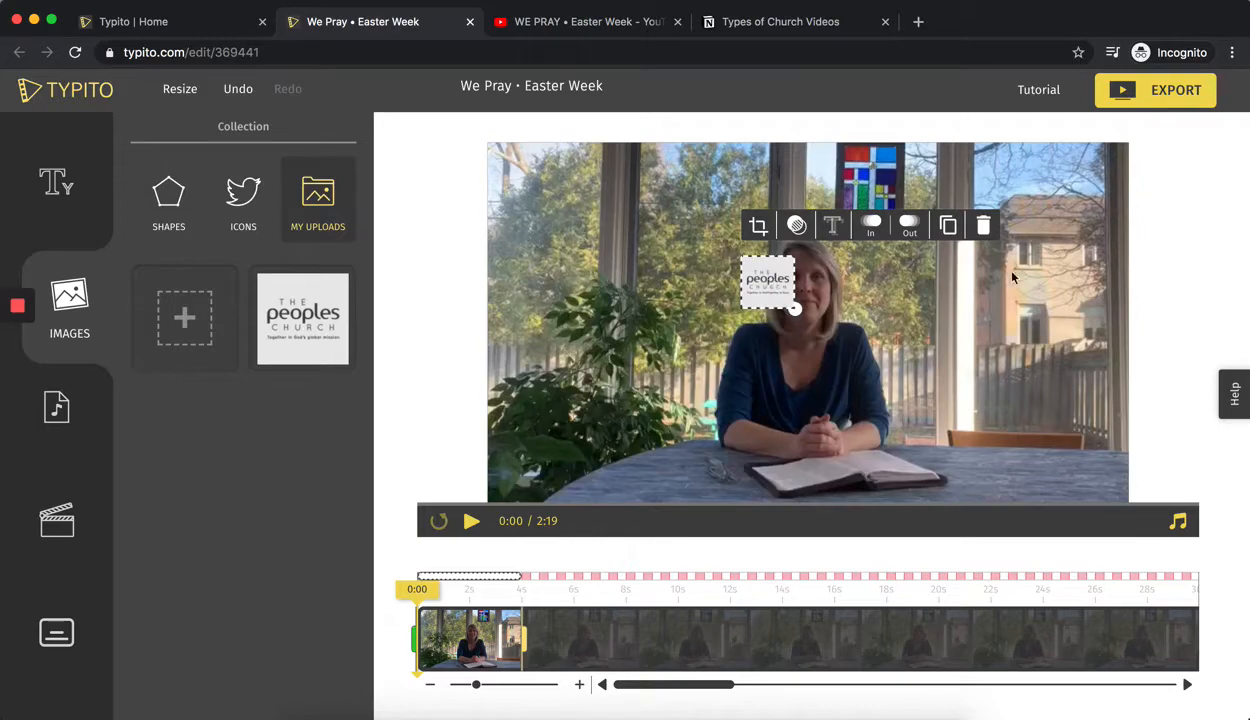
{"action": "left_click", "coordinate": [862, 306]}
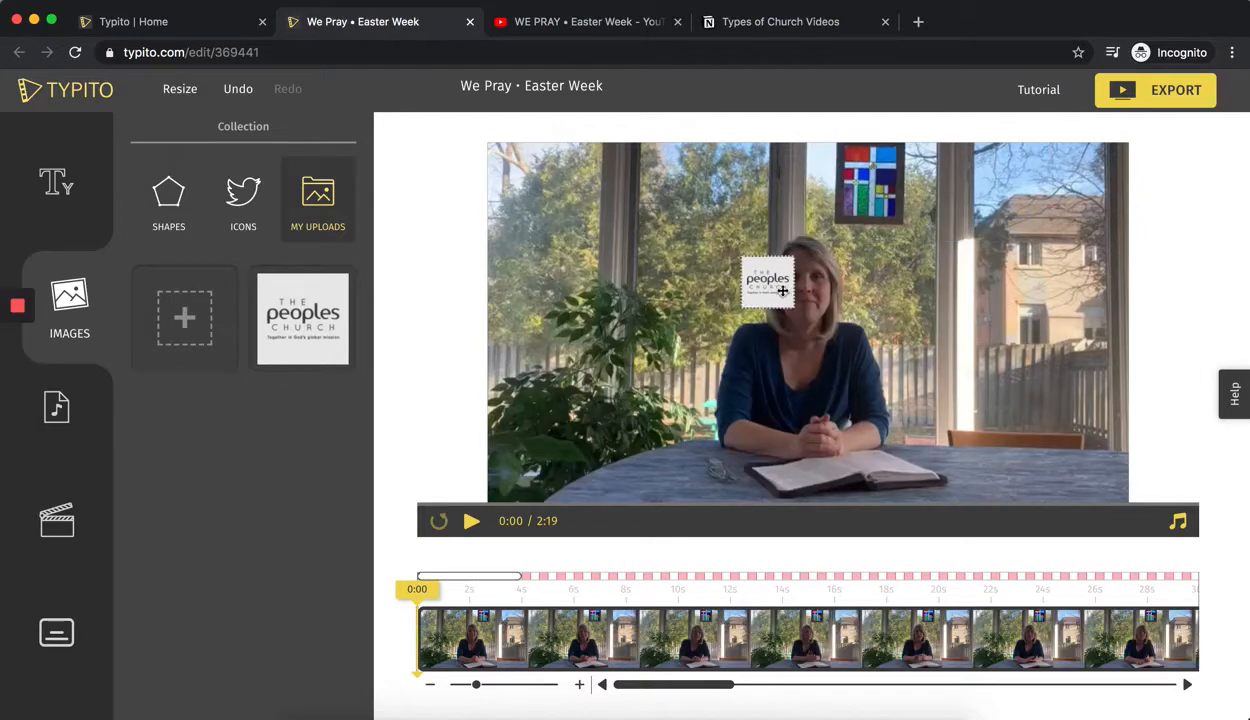
{"action": "left_click_drag", "start_coordinate": [810, 287], "coordinate": [1100, 187]}
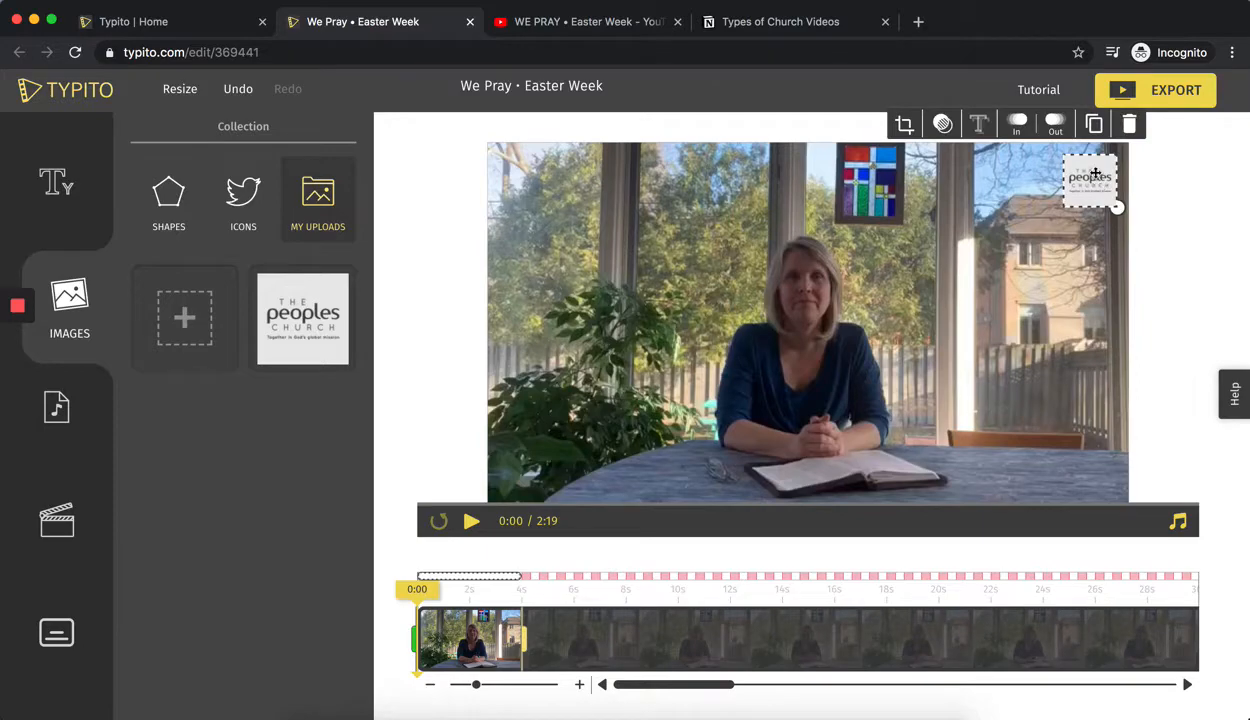
Set the logo's opacity to 75.
{"action": "left_click", "coordinate": [941, 124]}
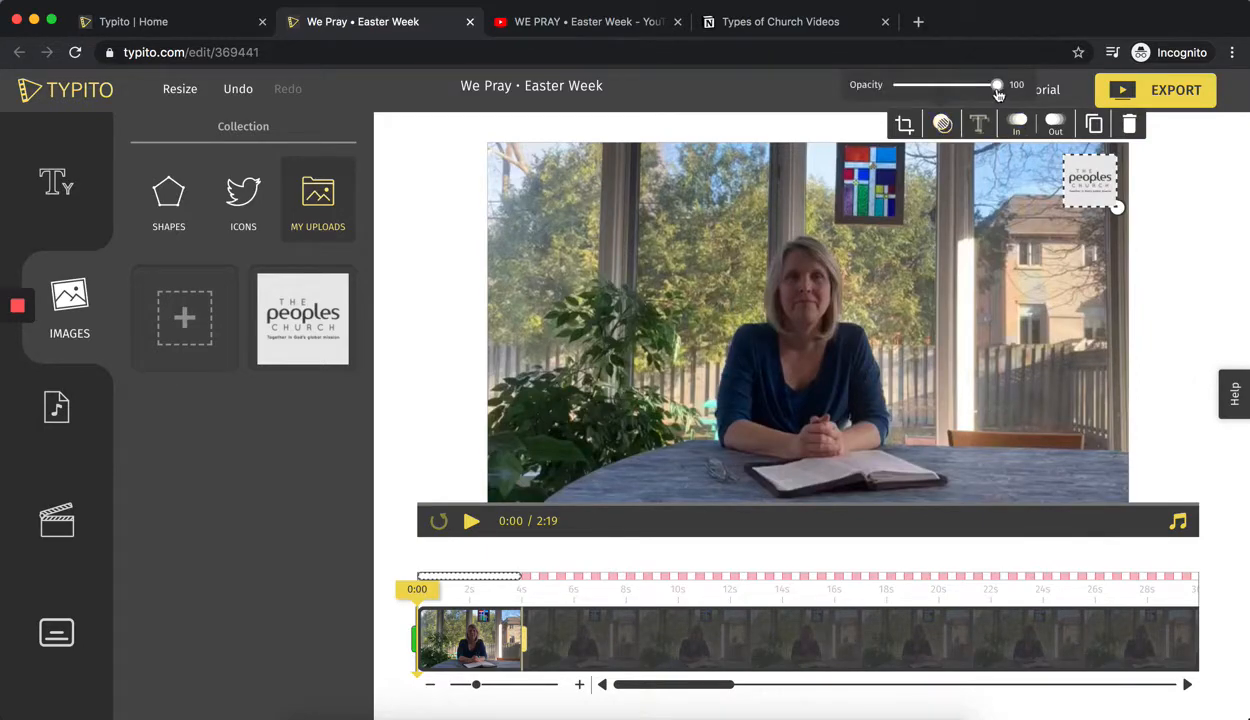
{"action": "left_click_drag", "start_coordinate": [997, 92], "coordinate": [973, 93]}
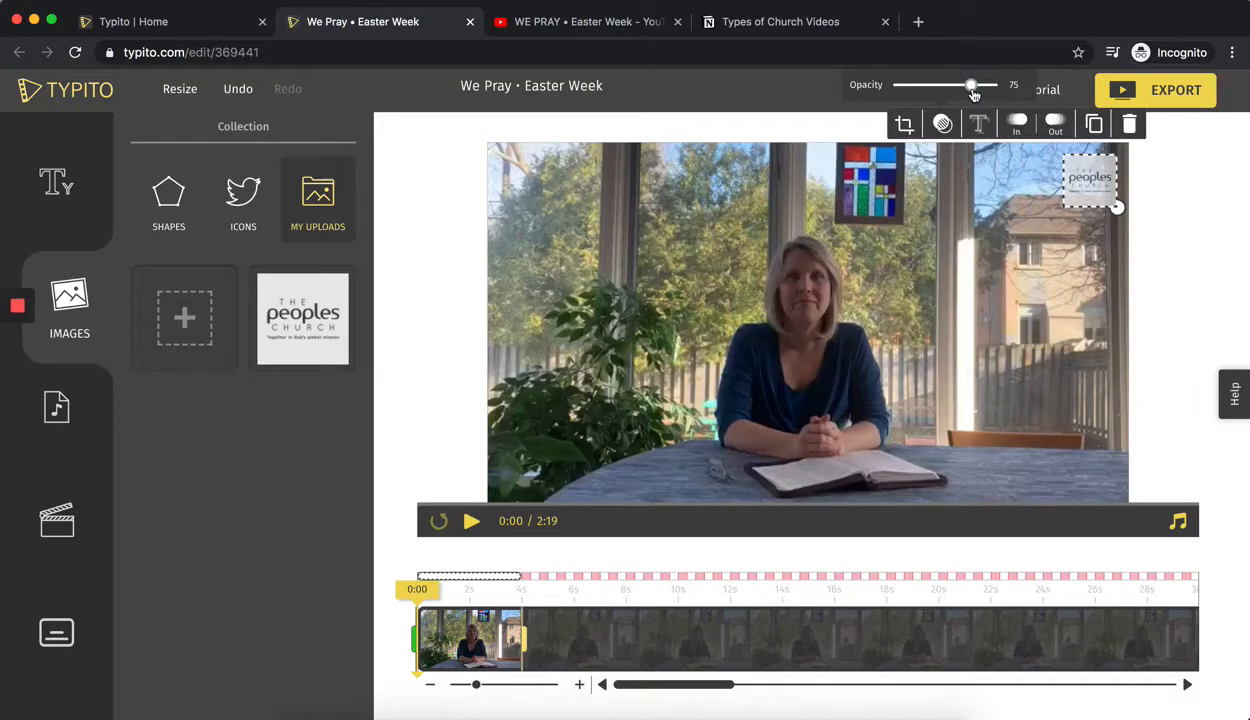
{"action": "left_click", "coordinate": [1190, 195]}
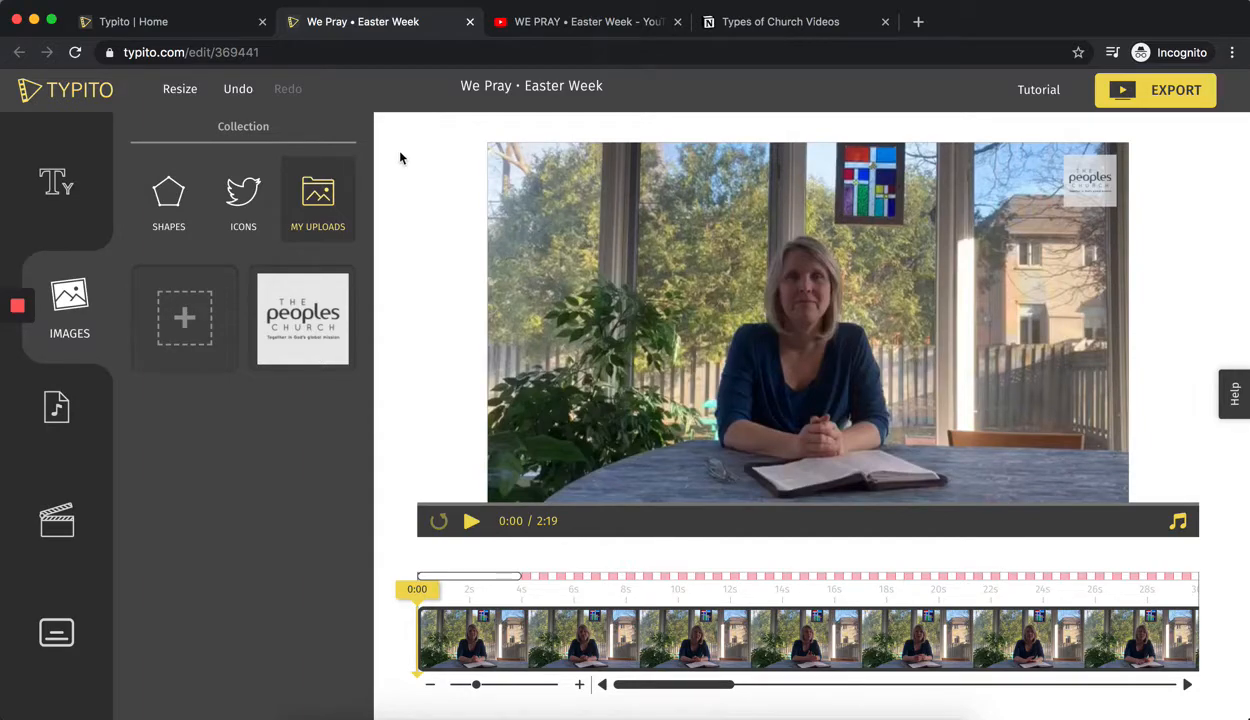
Resize the video to the cropped Square 1:1 format.
{"action": "left_click", "coordinate": [180, 89]}
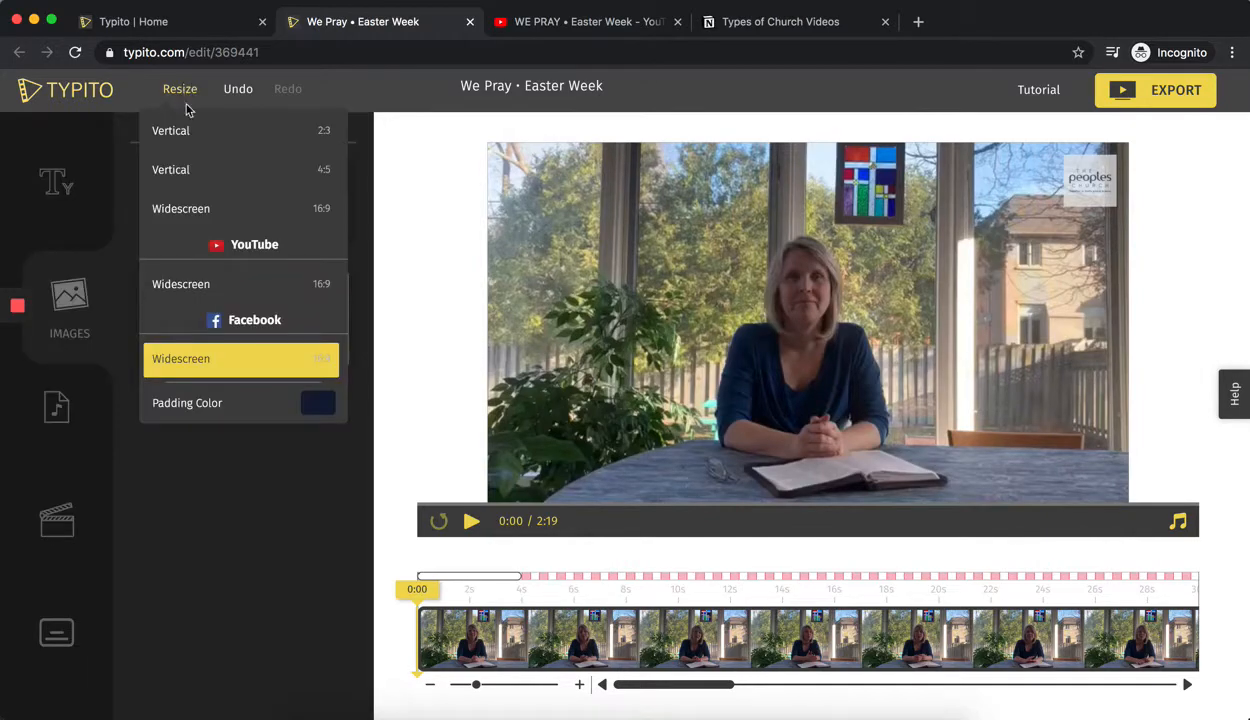
{"action": "scroll", "coordinate": [208, 222], "scroll_direction": "down", "scroll_amount": 3}
{"action": "scroll", "coordinate": [210, 229], "scroll_direction": "down", "scroll_amount": 2}
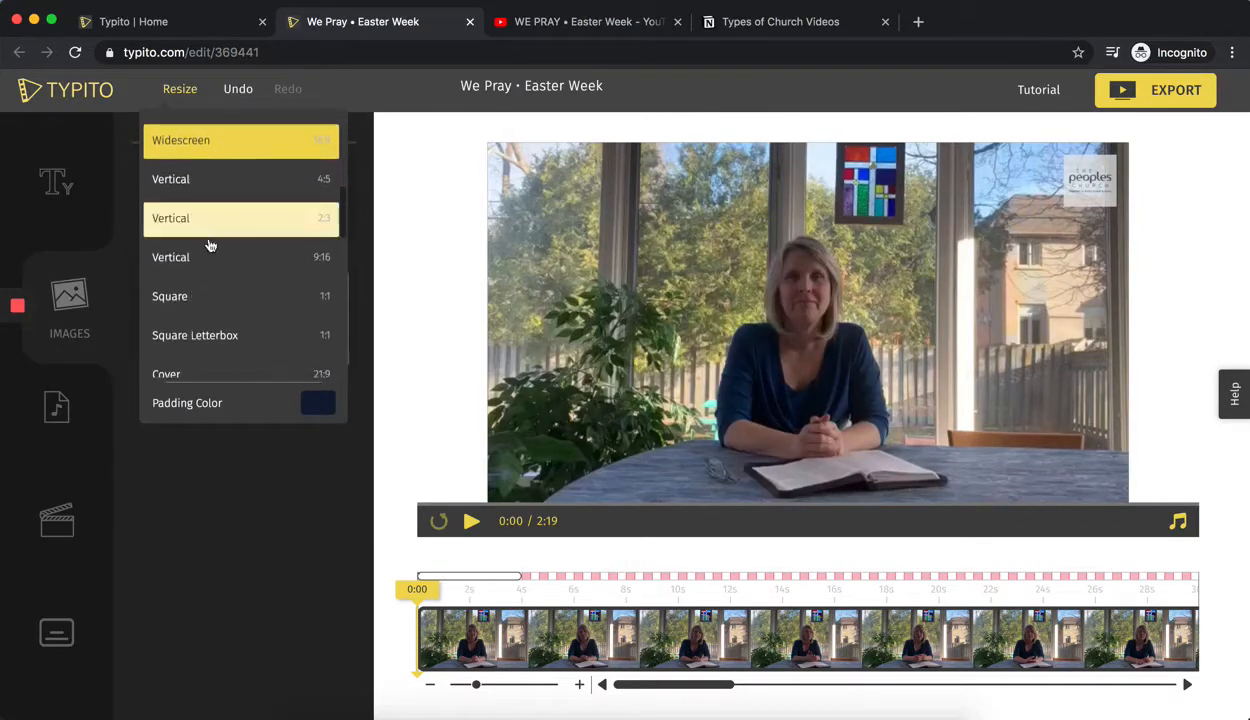
{"action": "left_click", "coordinate": [209, 302]}
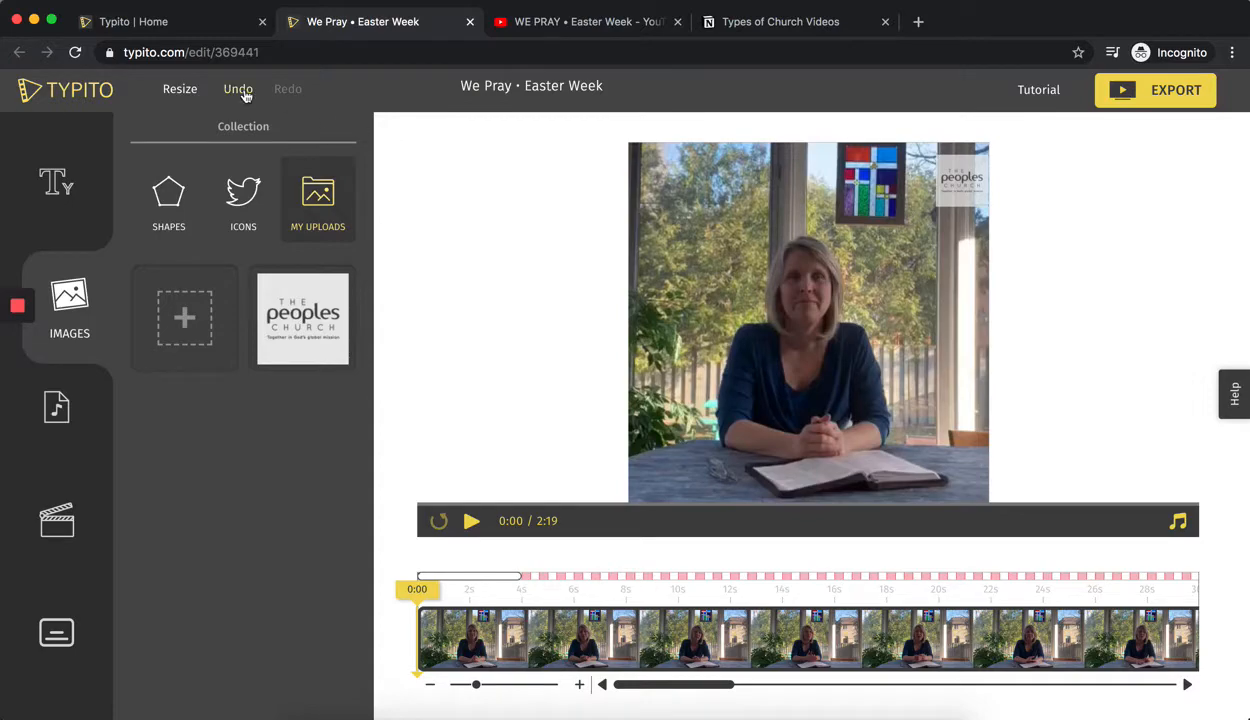
Resize the video to the Square Letterbox 1:1 format.
{"action": "left_click", "coordinate": [180, 88]}
{"action": "scroll", "coordinate": [238, 264], "scroll_direction": "down", "scroll_amount": 1}
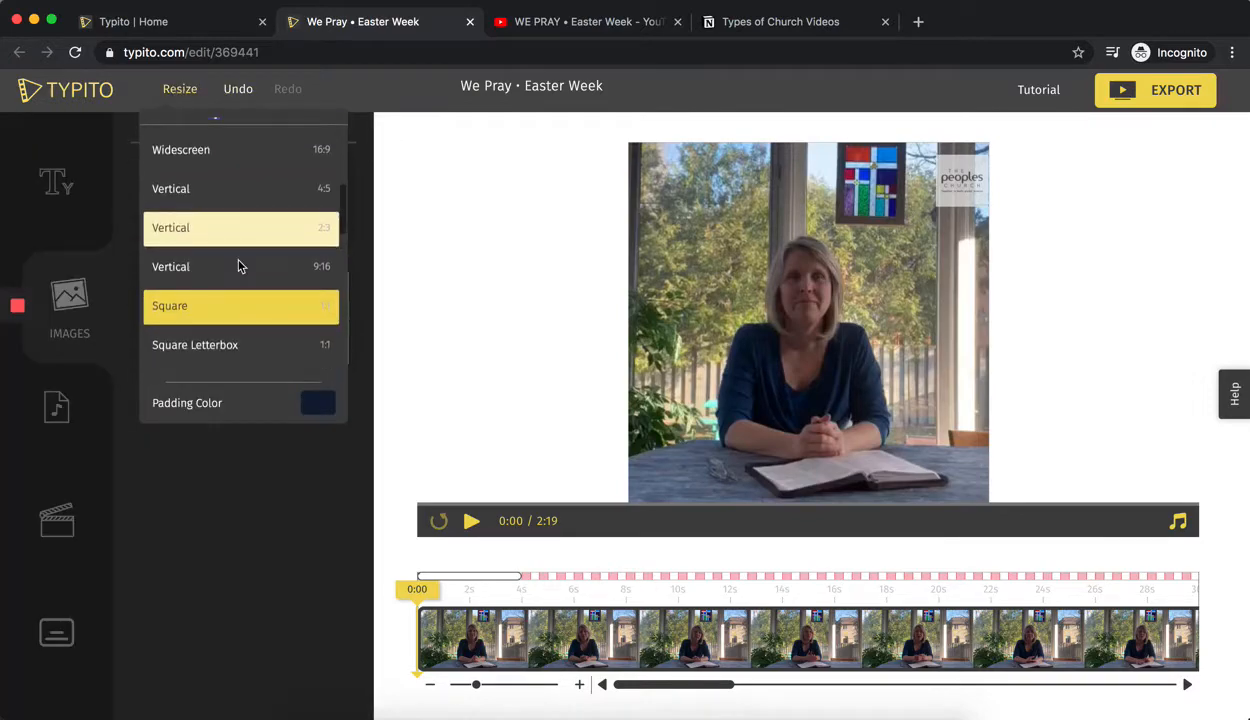
{"action": "left_click", "coordinate": [239, 347]}
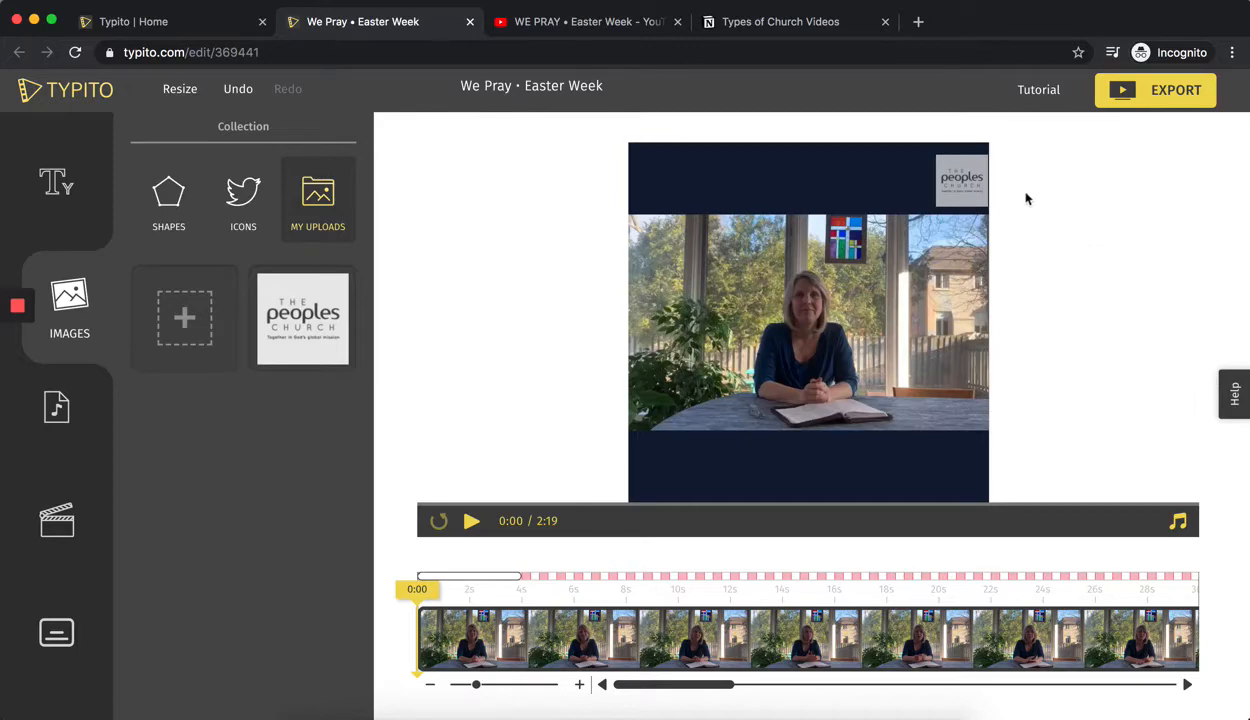
Shrink the logo and move it off the dark band into the upper-right corner of the letterboxed footage.
{"action": "left_click_drag", "start_coordinate": [961, 176], "coordinate": [962, 241]}
{"action": "left_click", "coordinate": [1046, 260]}
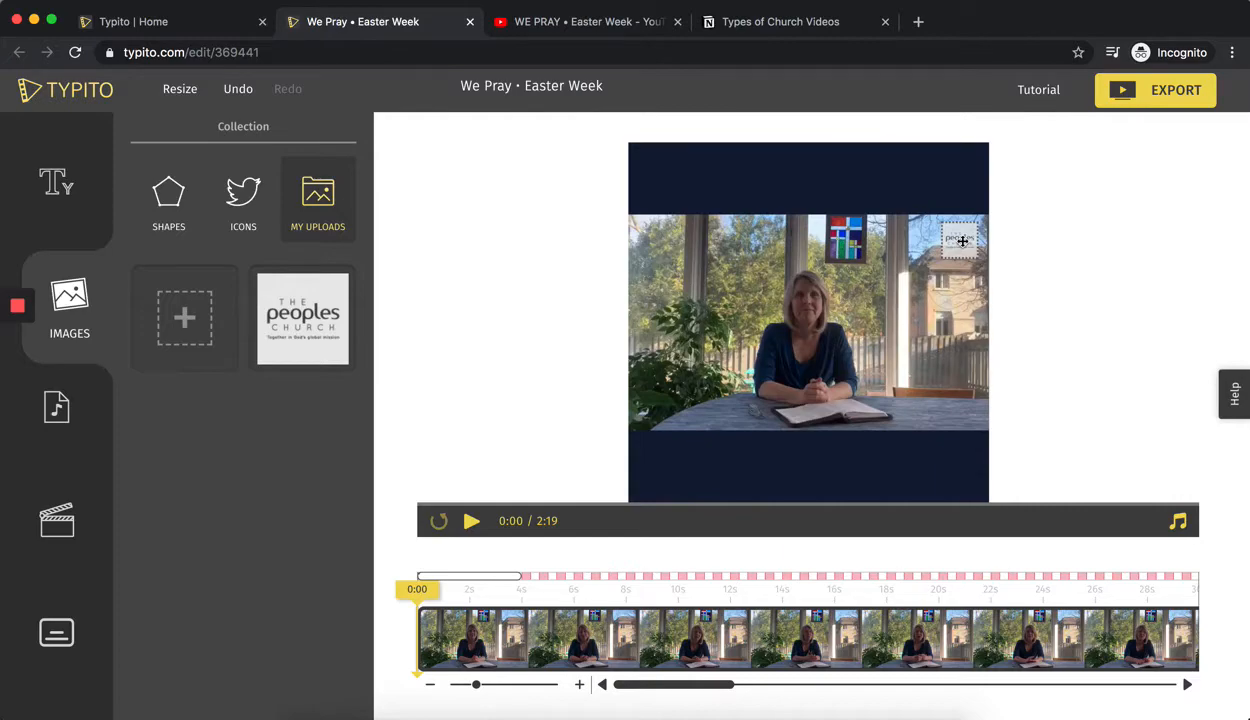
{"action": "left_click_drag", "start_coordinate": [962, 241], "coordinate": [961, 241]}
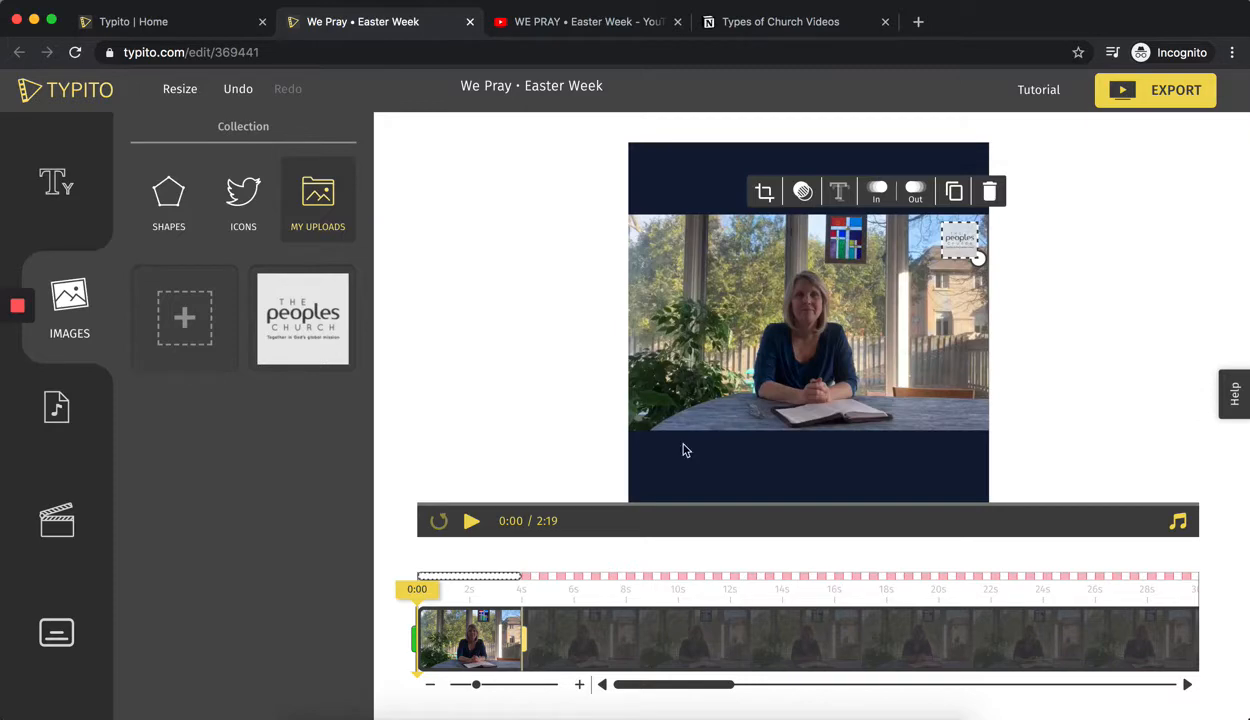
Set both the In and Out animations of the logo to None.
{"action": "left_click", "coordinate": [887, 192]}
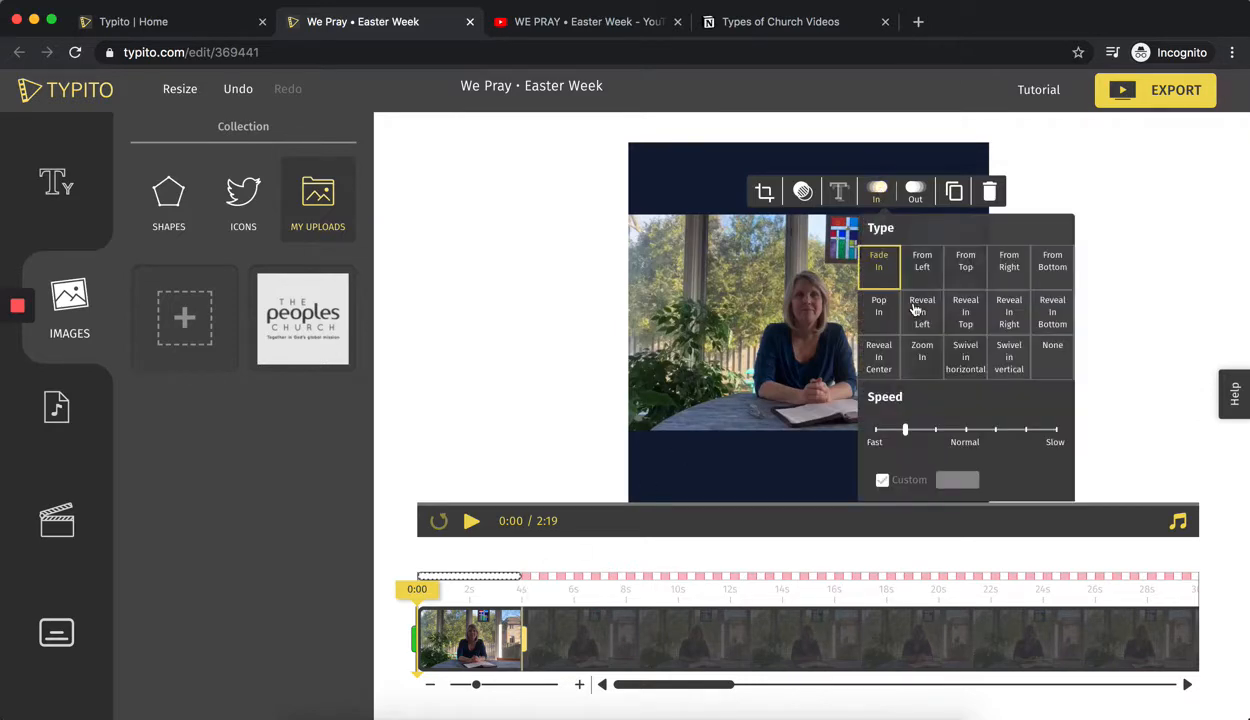
{"action": "left_click", "coordinate": [1058, 360]}
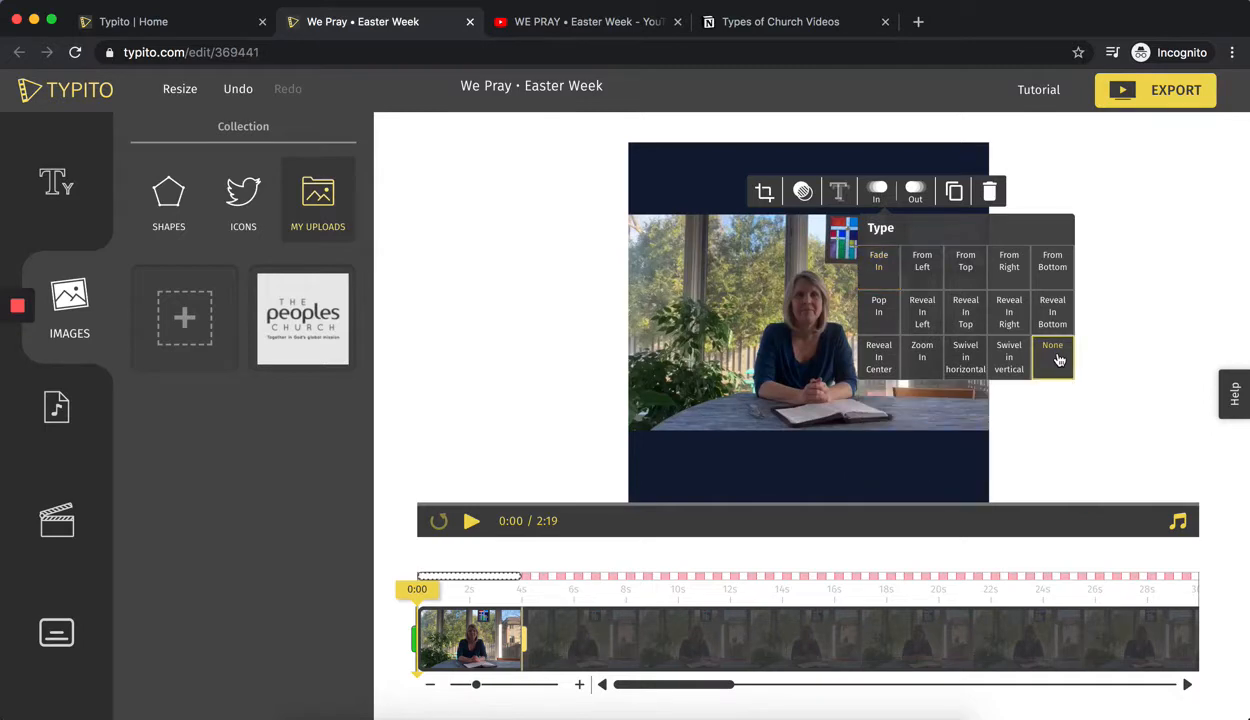
{"action": "left_click", "coordinate": [913, 200]}
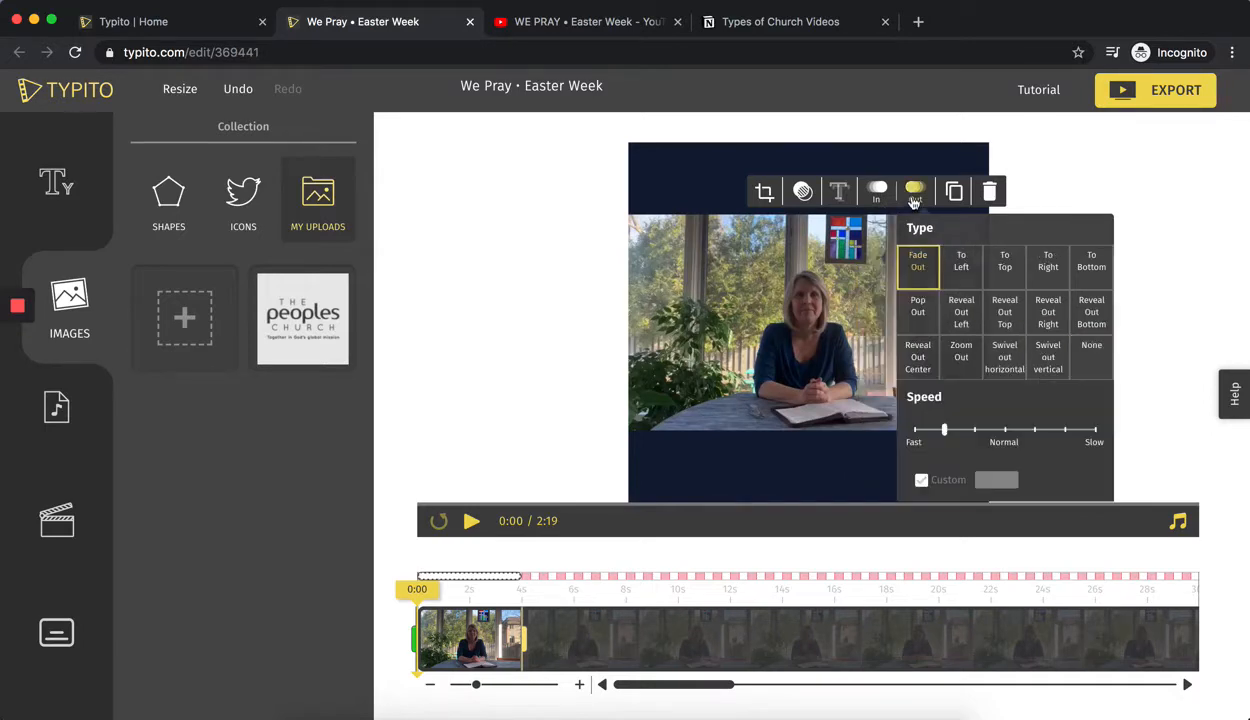
{"action": "left_click", "coordinate": [1099, 370]}
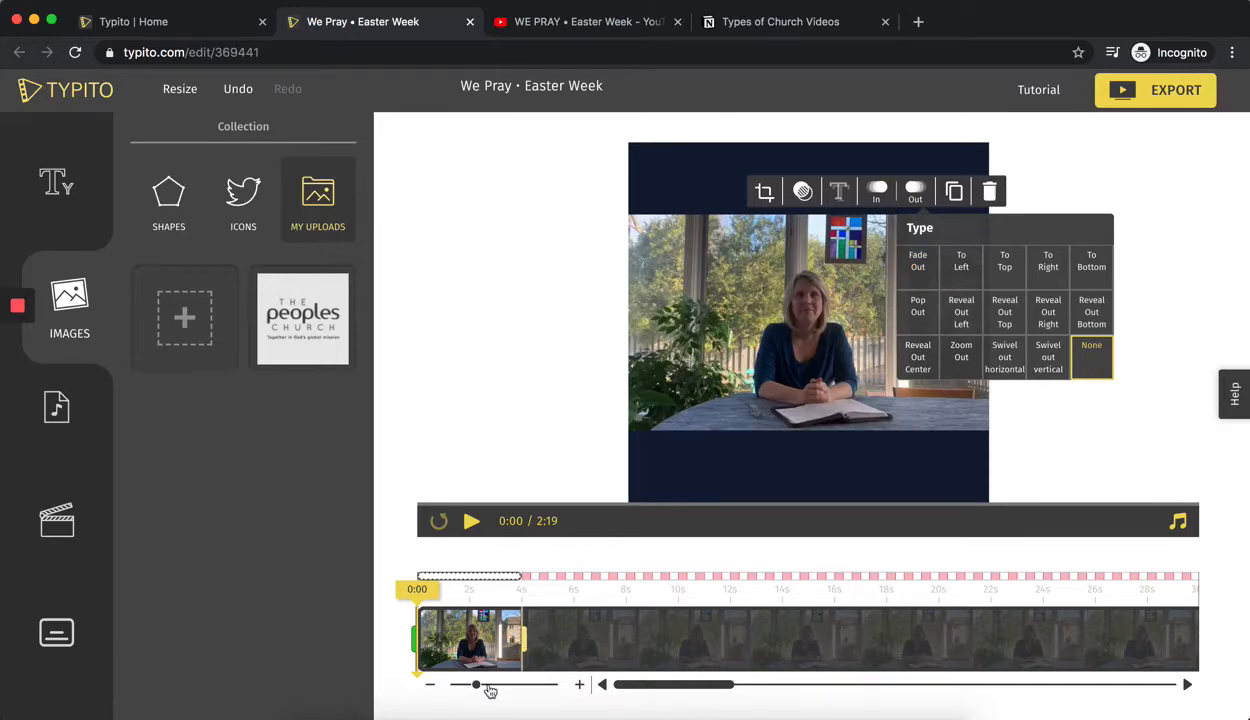
Extend the logo's display time to the end of the video at 2:19.
{"action": "left_click_drag", "start_coordinate": [477, 685], "coordinate": [430, 694]}
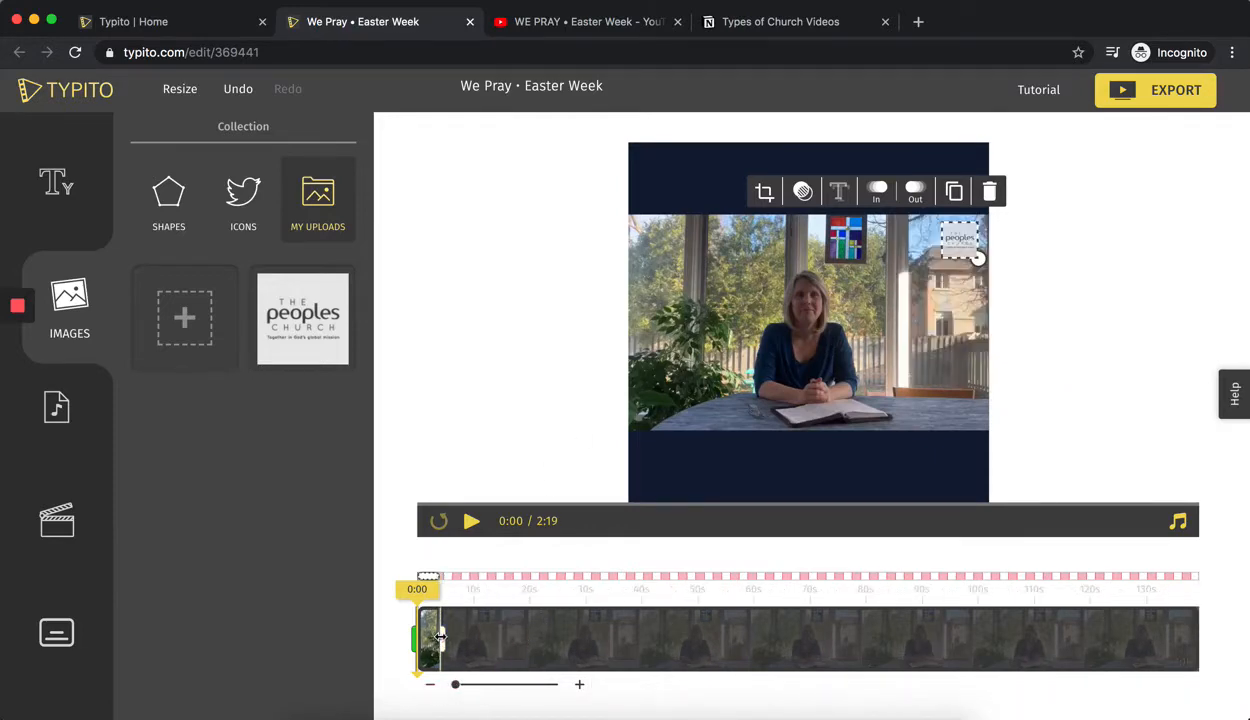
{"action": "left_click_drag", "start_coordinate": [442, 636], "coordinate": [1220, 633]}
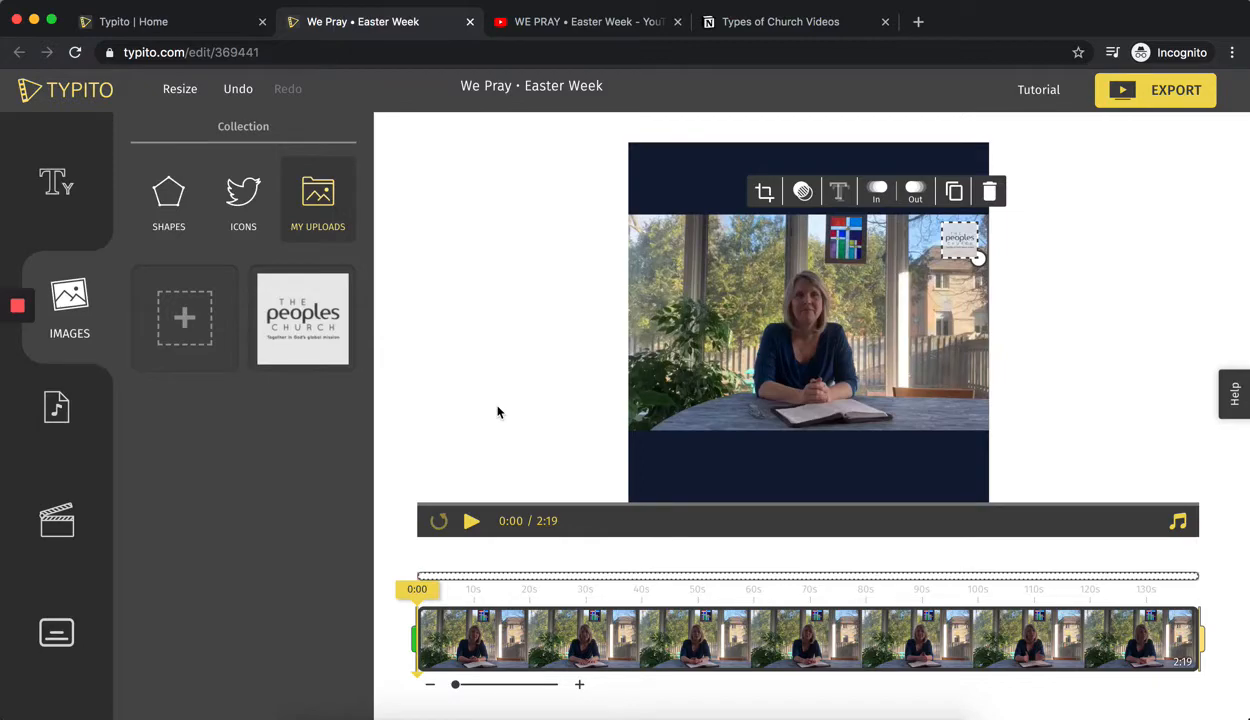
{"action": "left_click", "coordinate": [409, 440]}
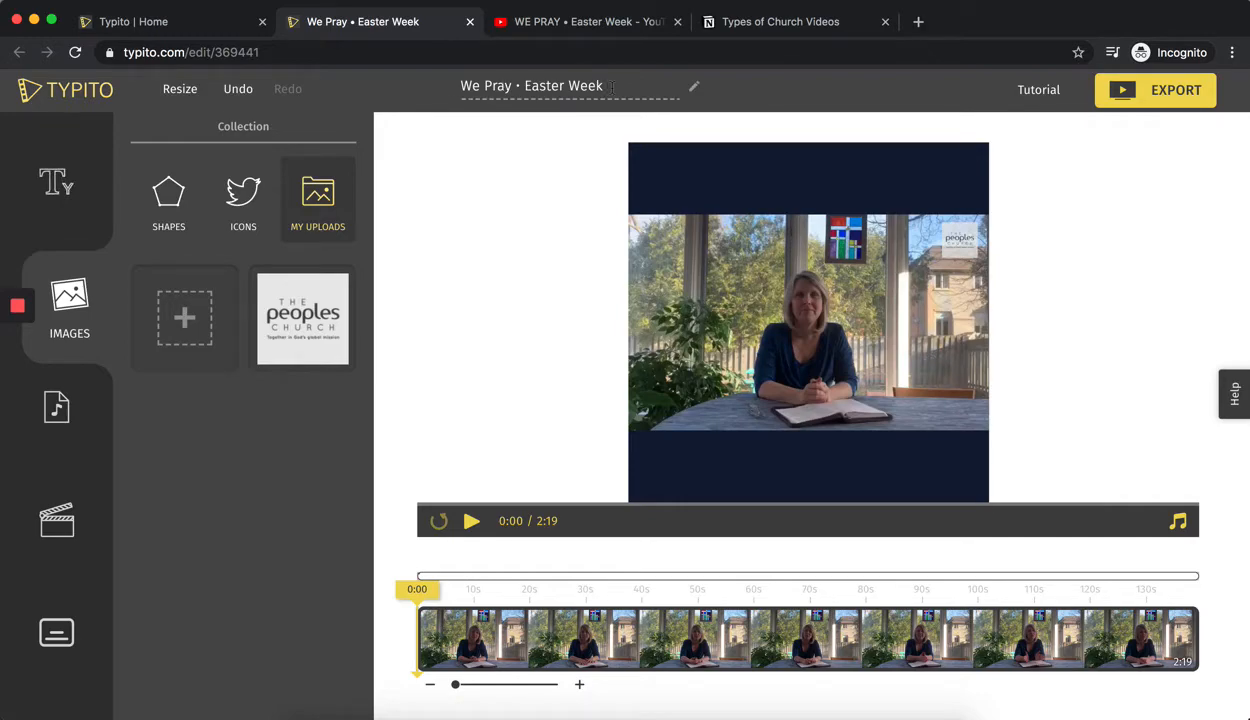
{"action": "left_click", "coordinate": [551, 30]}
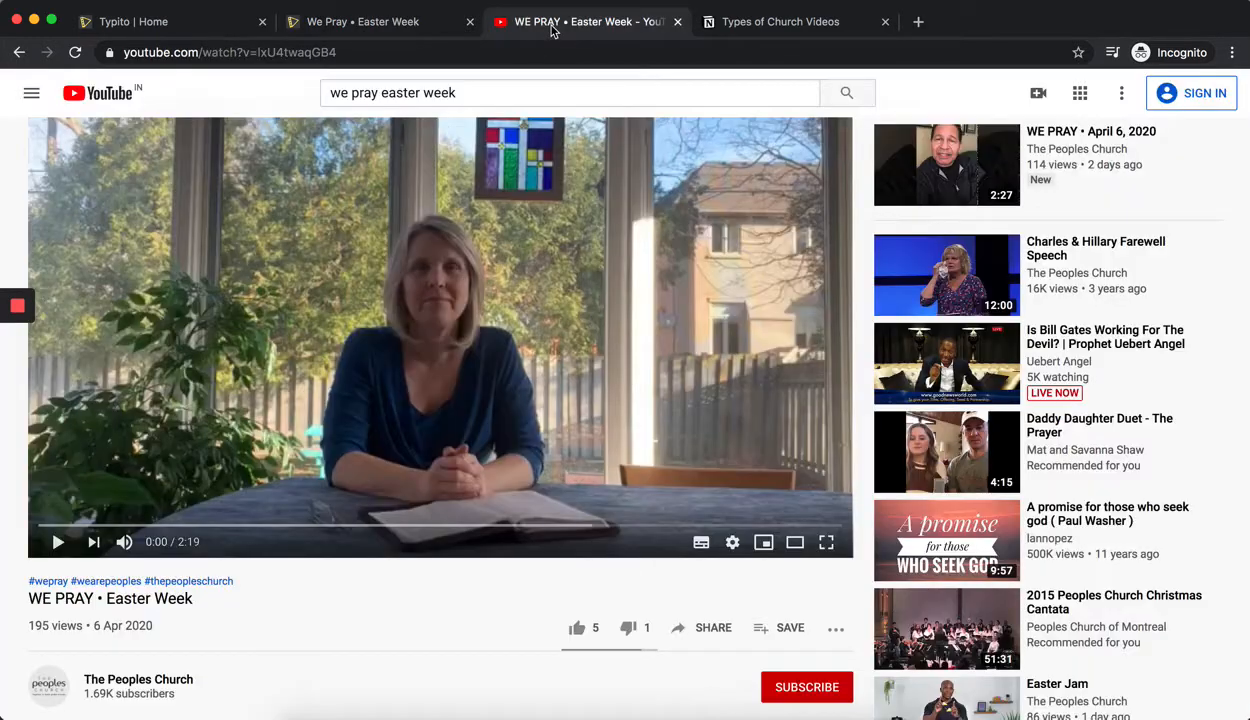
{"action": "left_click", "coordinate": [425, 27]}
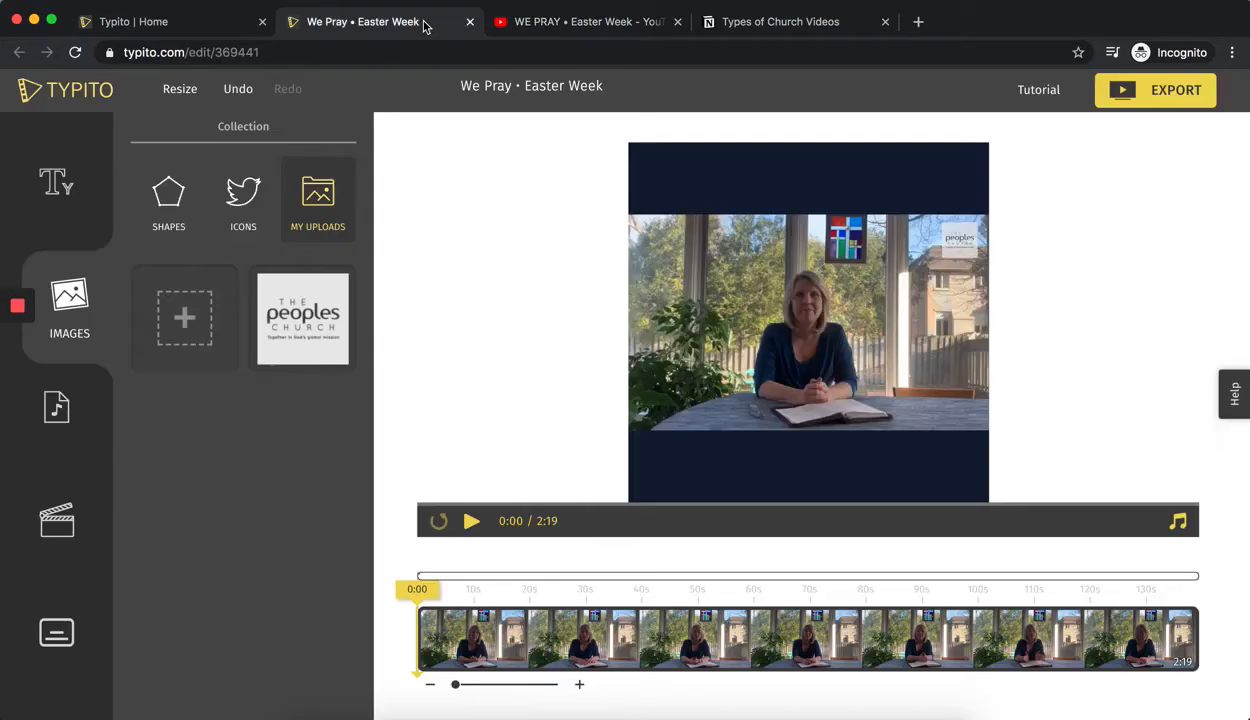
Add a simple title text to the video and scale it down slightly.
{"action": "left_click", "coordinate": [47, 195]}
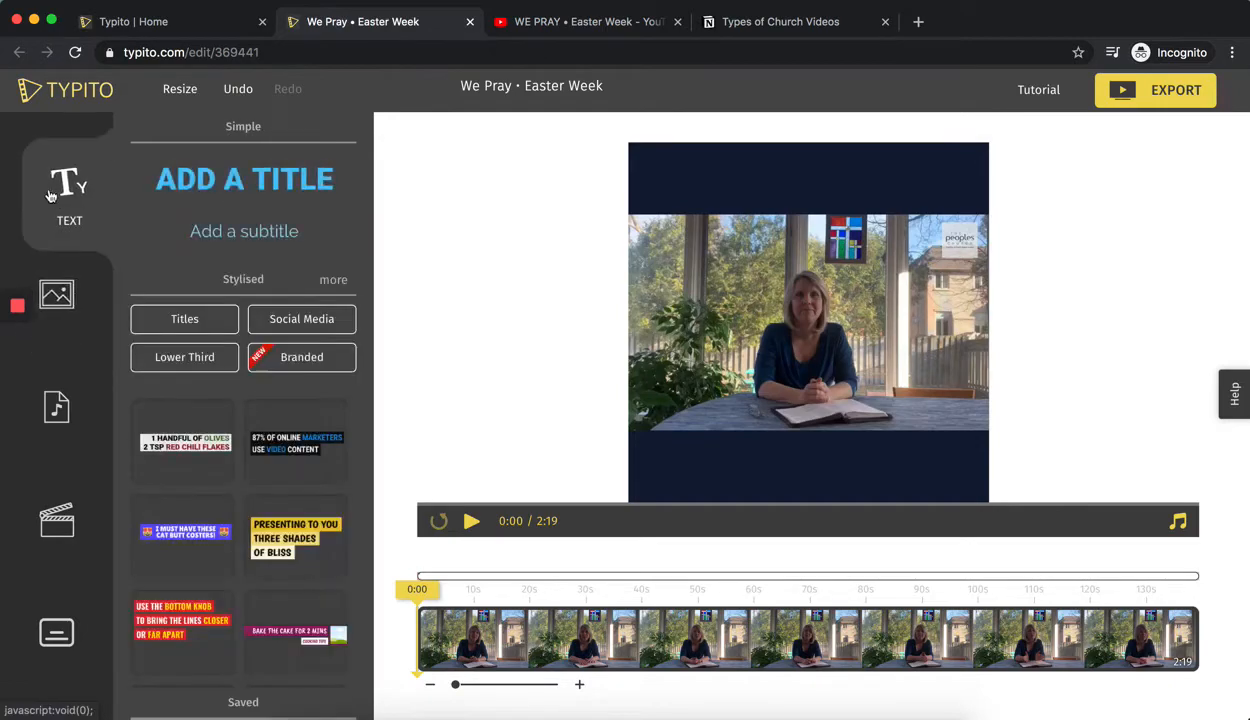
{"action": "left_click", "coordinate": [233, 187]}
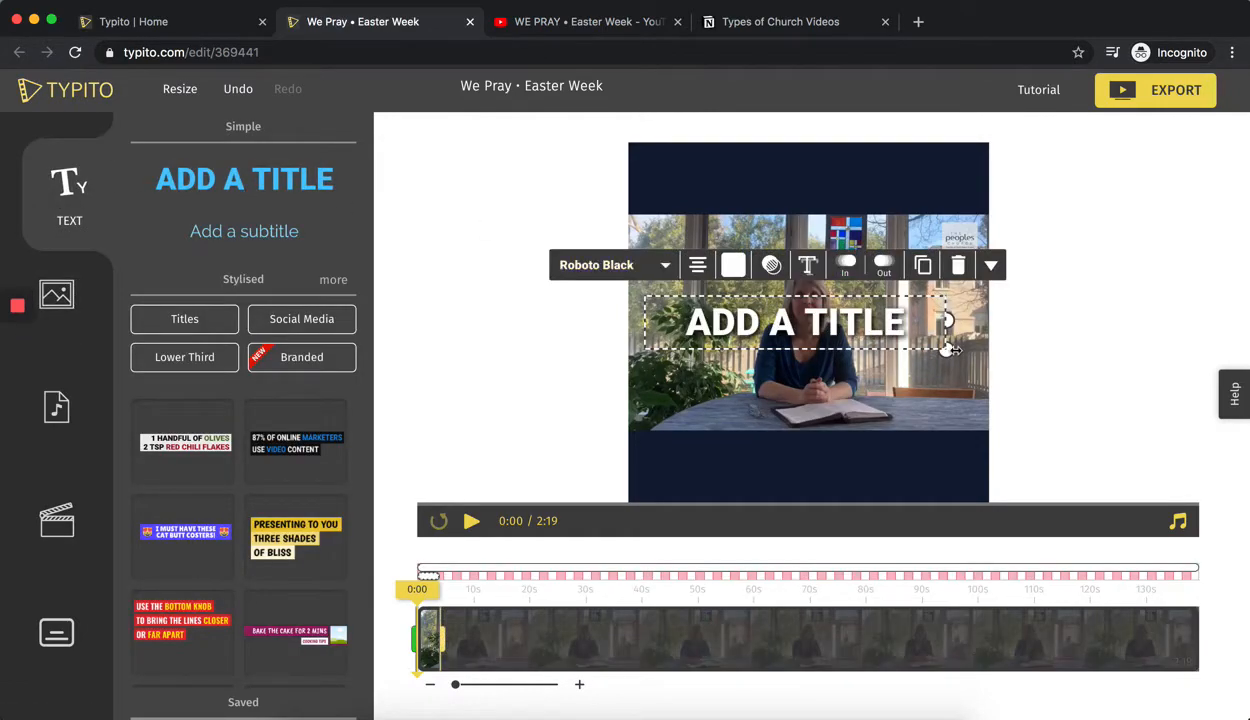
{"action": "left_click_drag", "start_coordinate": [944, 351], "coordinate": [893, 341]}
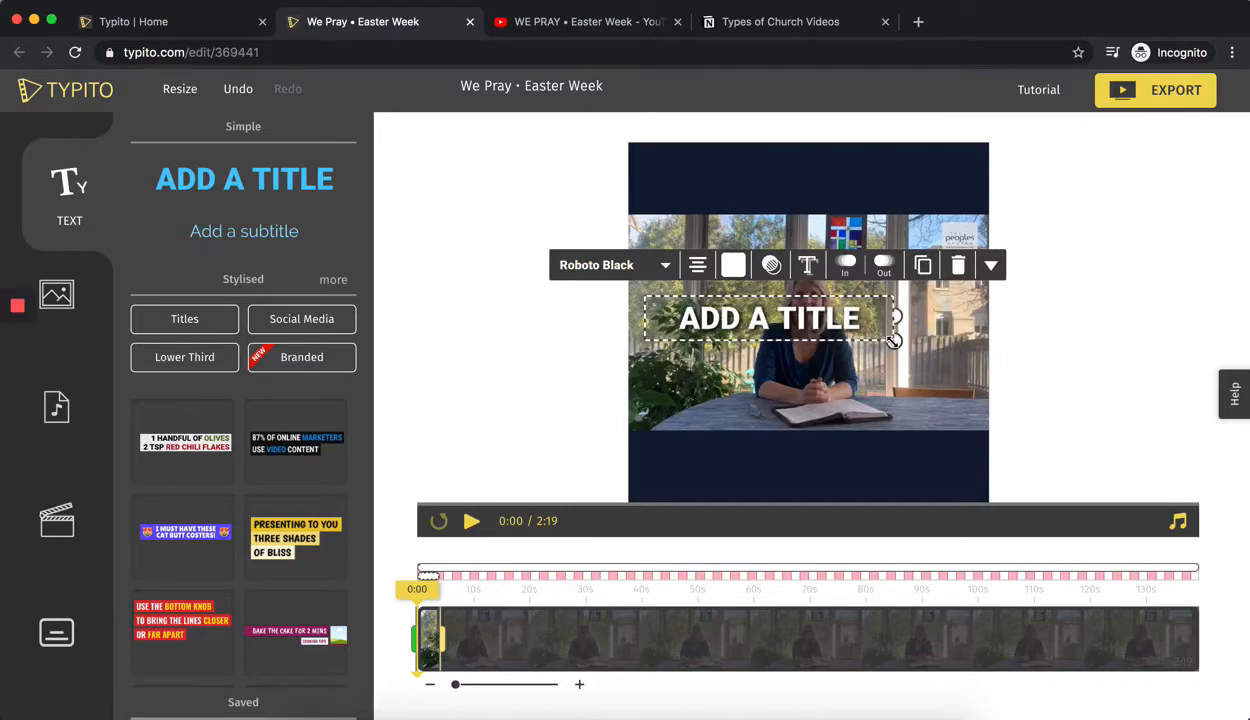
{"action": "left_click", "coordinate": [547, 363]}
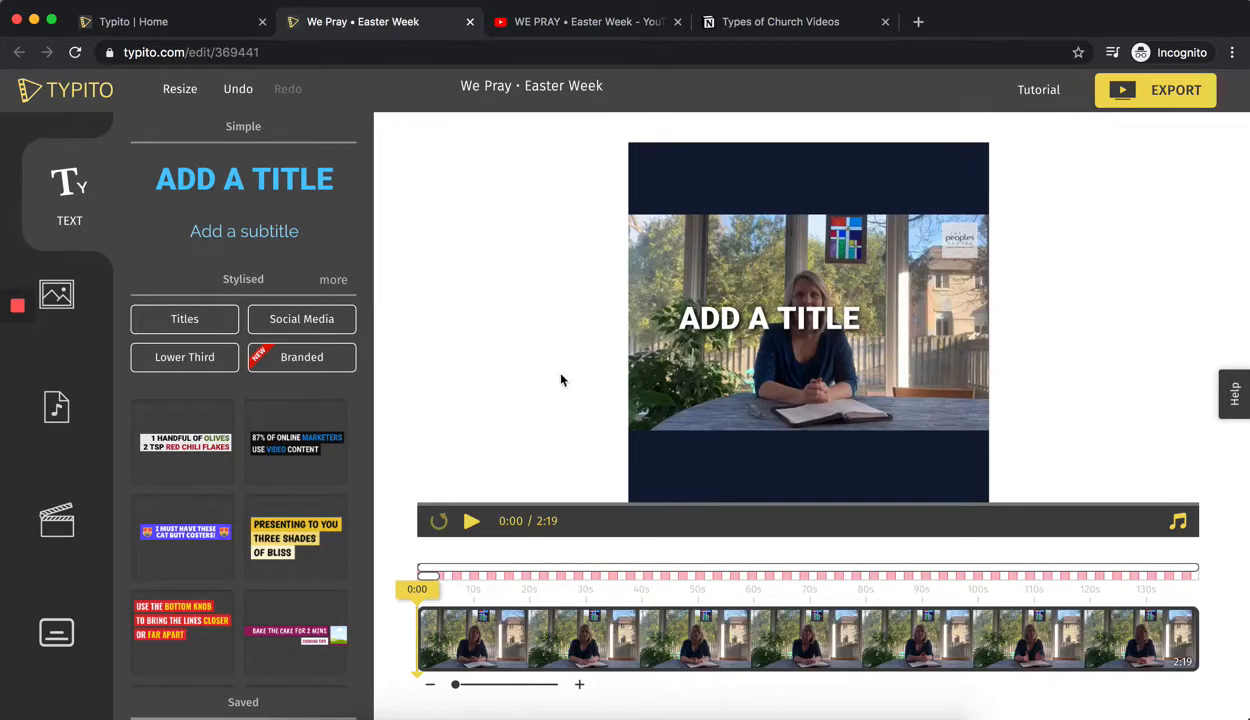
Widen the title's text box and replace the placeholder with "PASTOR'S MESSAGE".
{"action": "left_click", "coordinate": [789, 313]}
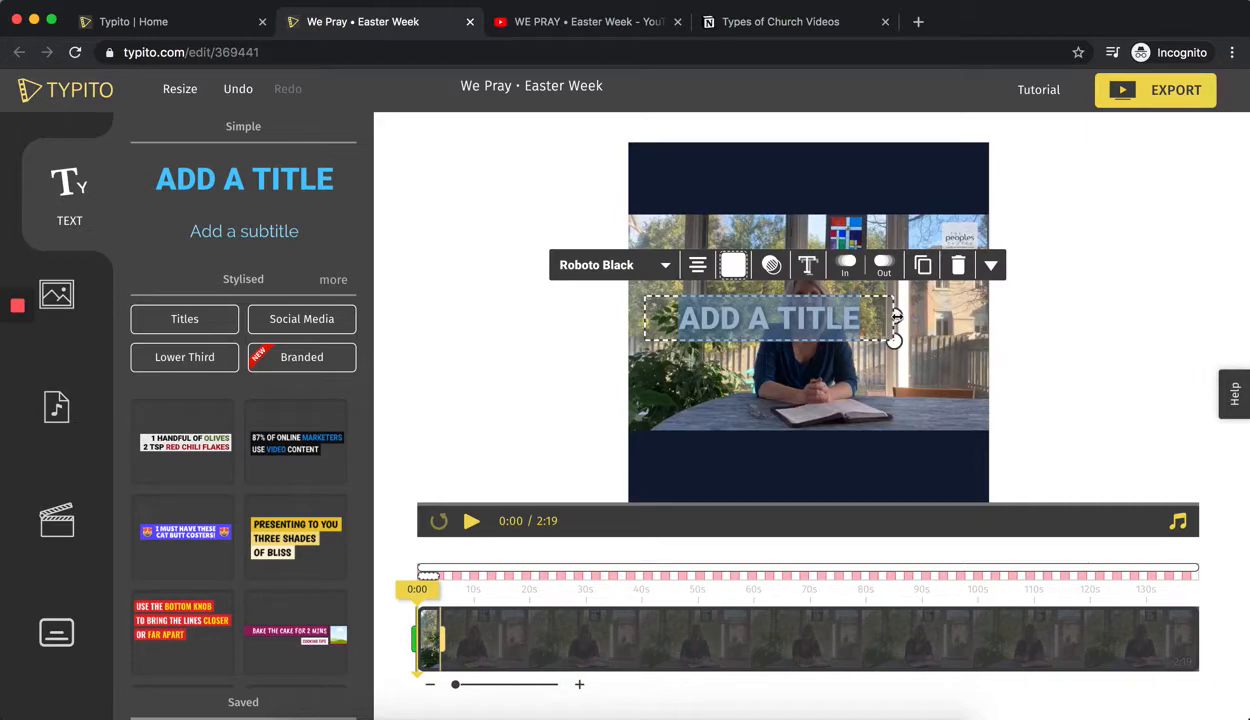
{"action": "left_click_drag", "start_coordinate": [893, 340], "coordinate": [955, 318]}
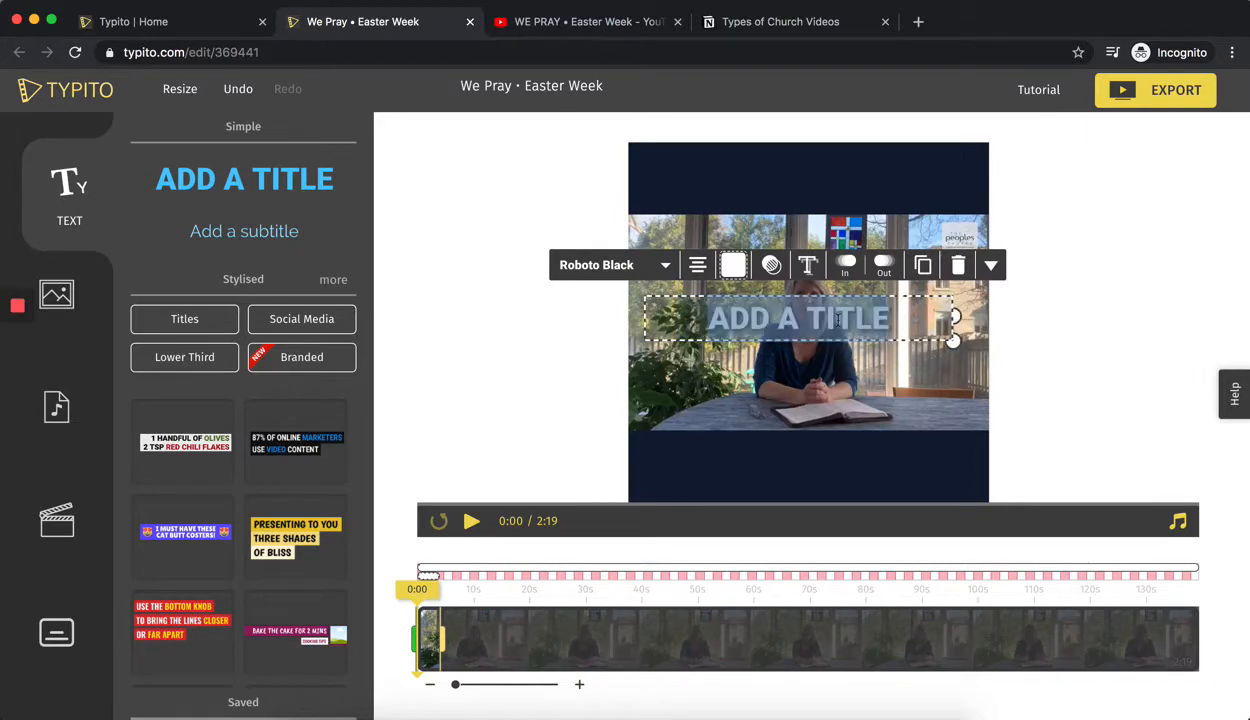
{"action": "type", "text": "PASTOR's"}
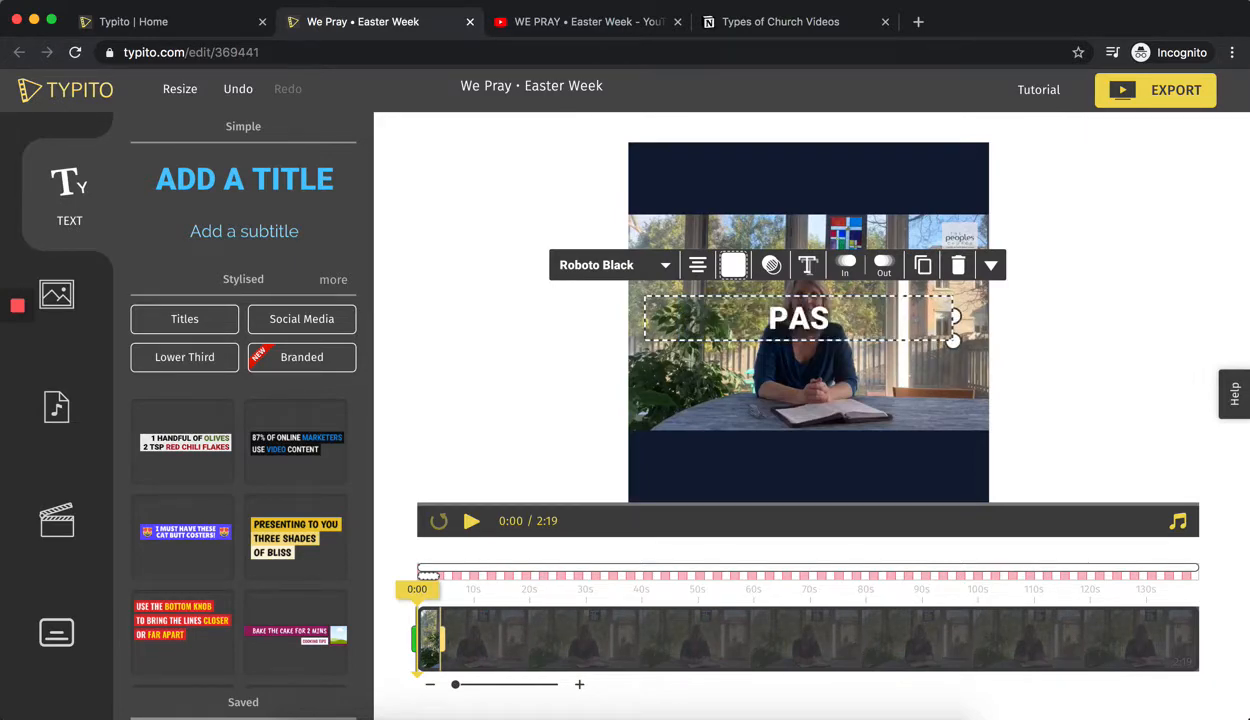
{"action": "key", "text": "BackSpace"}
{"action": "key", "text": "BackSpace"}
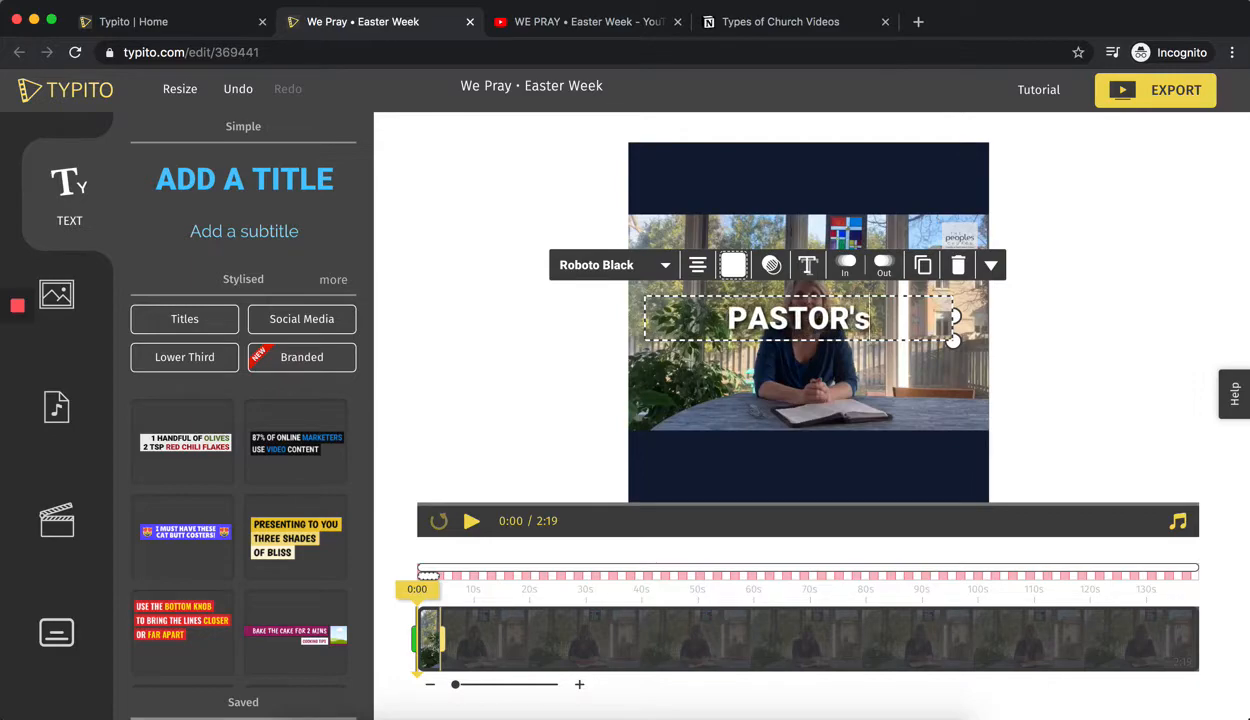
{"action": "type", "text": "'S MESSAGE"}
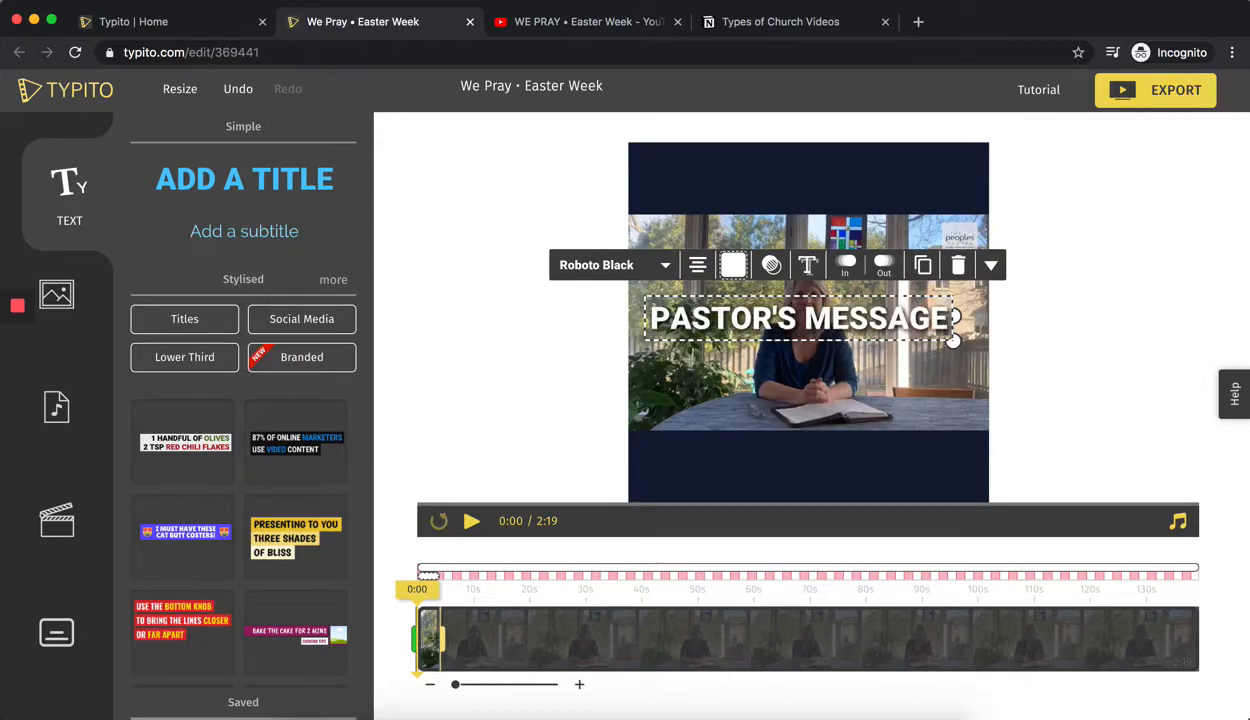
{"action": "left_click", "coordinate": [560, 383]}
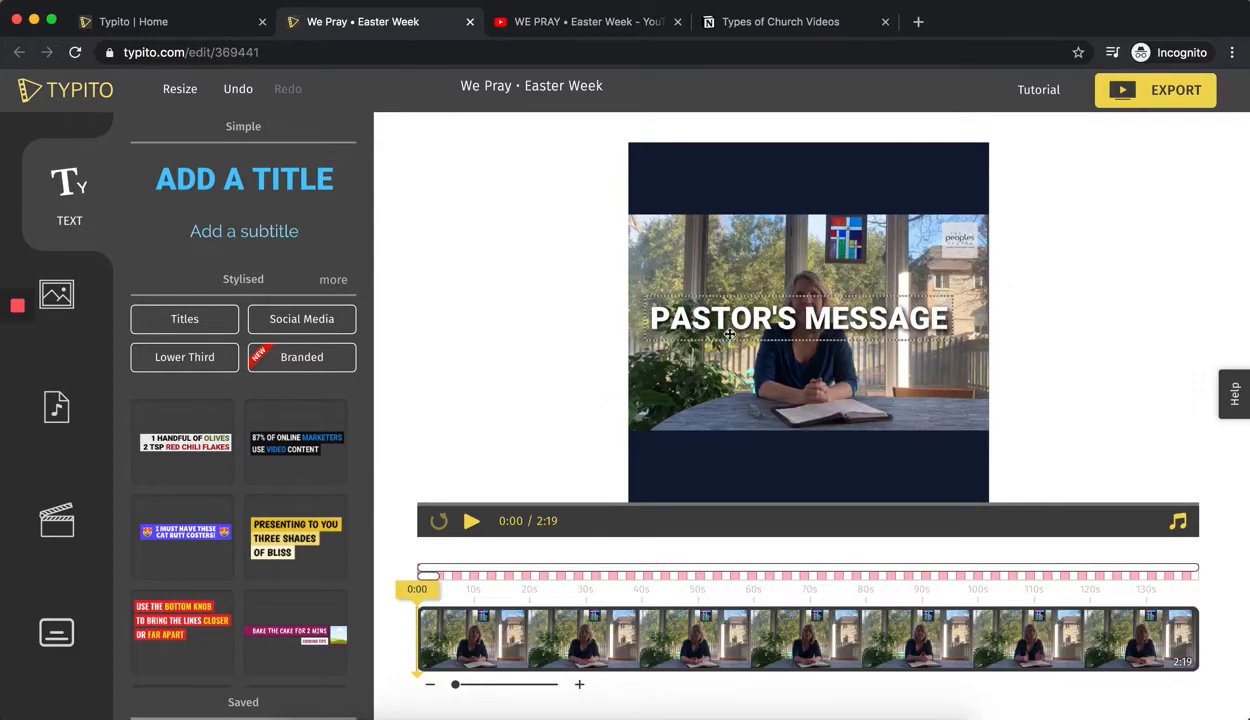
Move the PASTOR'S MESSAGE title into the dark band above the footage, shrink it slightly and centre it horizontally.
{"action": "left_click_drag", "start_coordinate": [740, 316], "coordinate": [755, 182]}
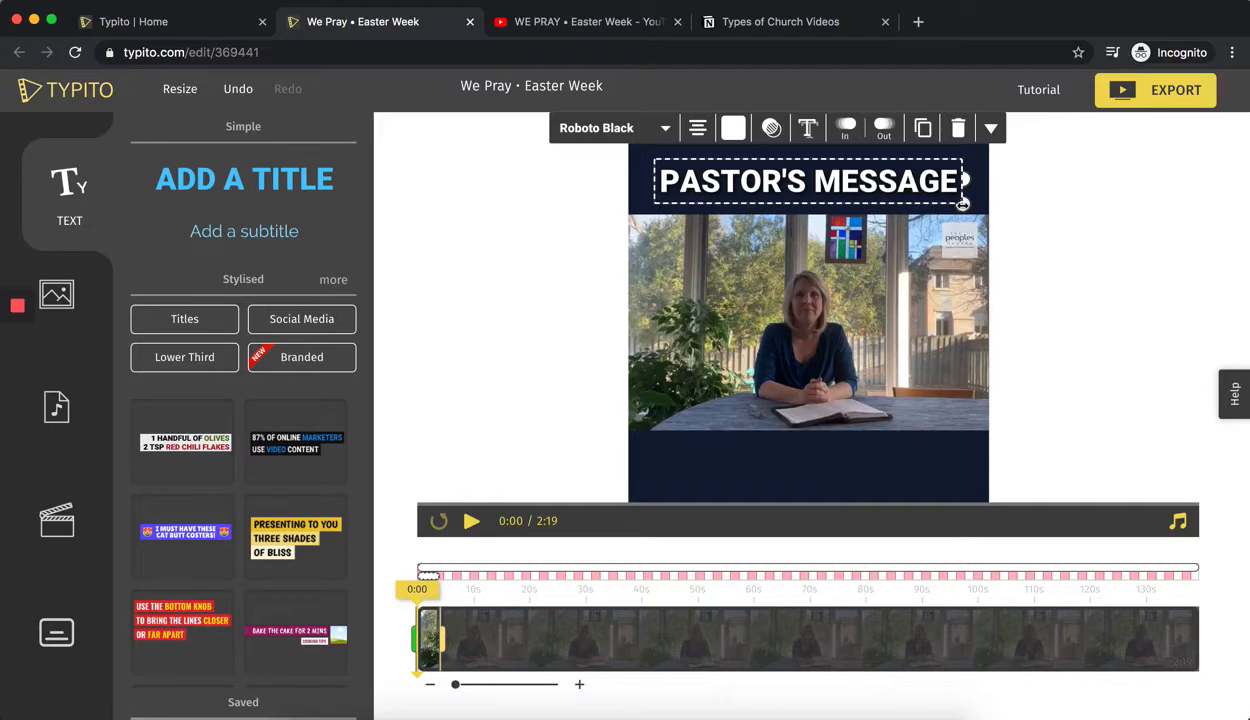
{"action": "left_click_drag", "start_coordinate": [962, 203], "coordinate": [948, 206]}
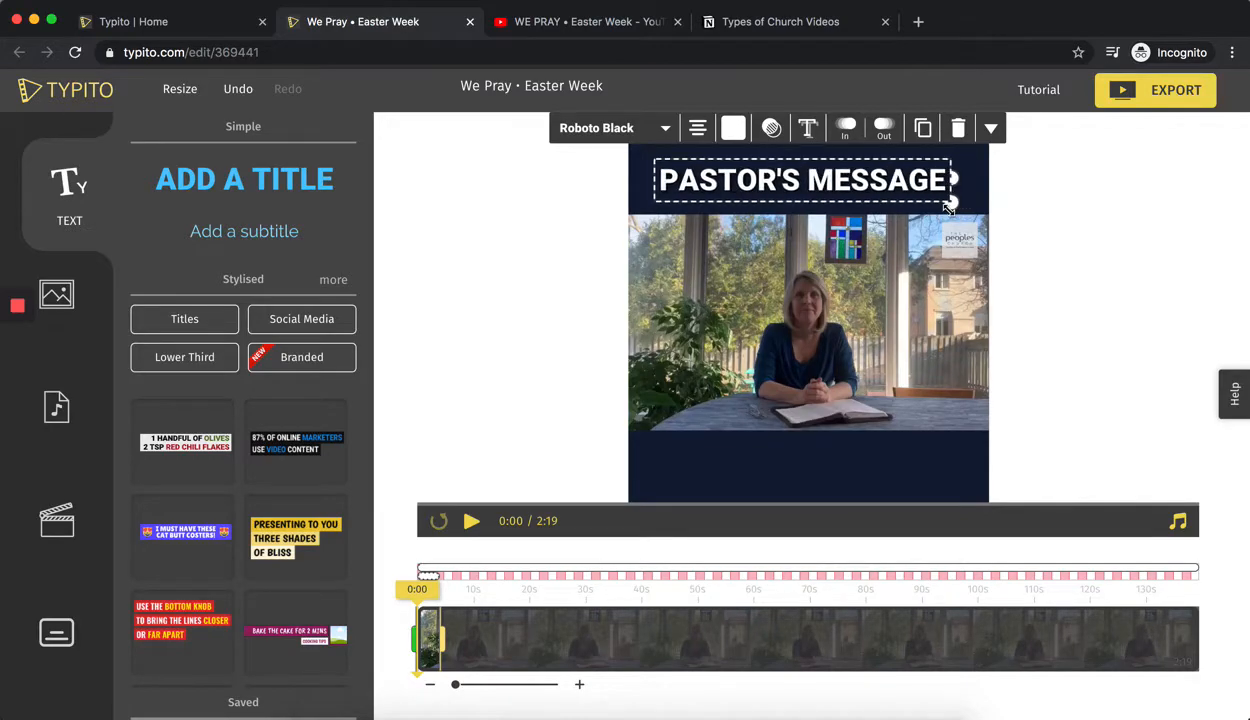
{"action": "left_click", "coordinate": [524, 272]}
{"action": "left_click_drag", "start_coordinate": [759, 193], "coordinate": [769, 192]}
{"action": "left_click", "coordinate": [751, 188]}
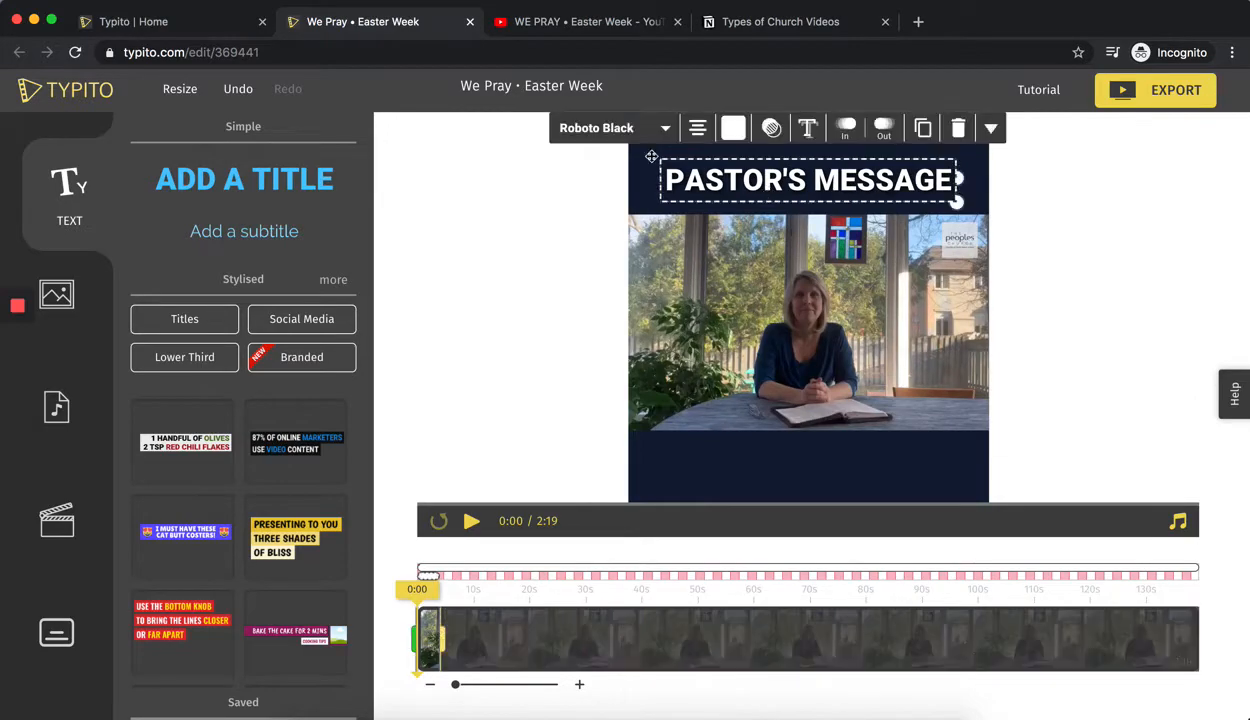
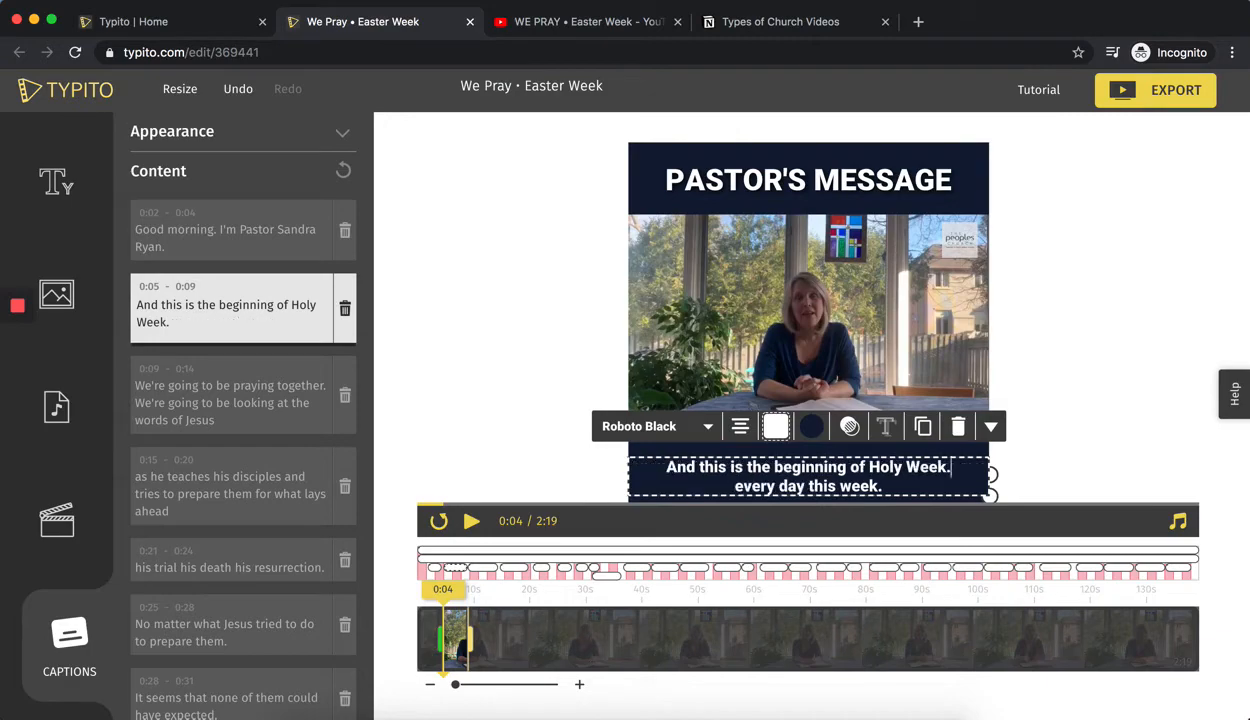
In the 0:05–0:09 caption, capitalise "Every" in the second line and remove the period after "week".
{"action": "key", "text": "Right"}
{"action": "key", "text": "BackSpace"}
{"action": "type", "text": "E"}
{"action": "key", "text": "BackSpace"}
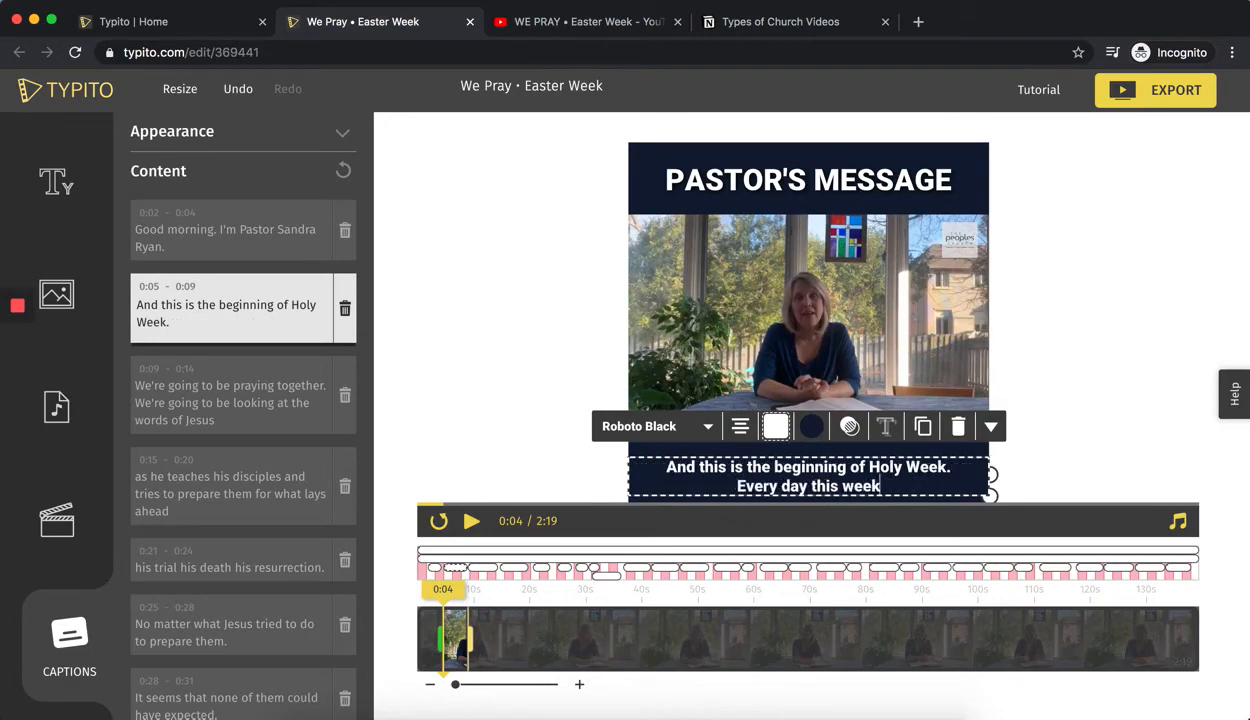
{"action": "left_click", "coordinate": [553, 346]}
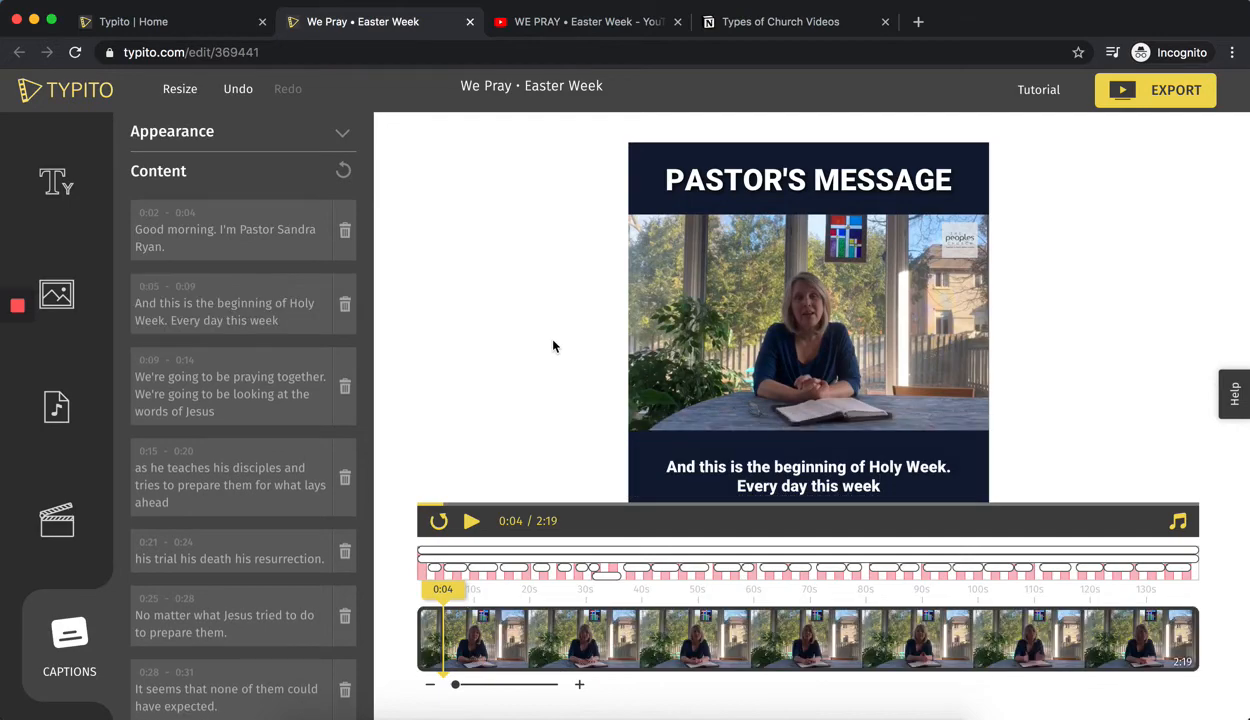
In the 0:09–0:14 caption, lowercase the opening "we're" and break the line after "praying together.".
{"action": "left_click", "coordinate": [470, 524]}
{"action": "left_click", "coordinate": [470, 522]}
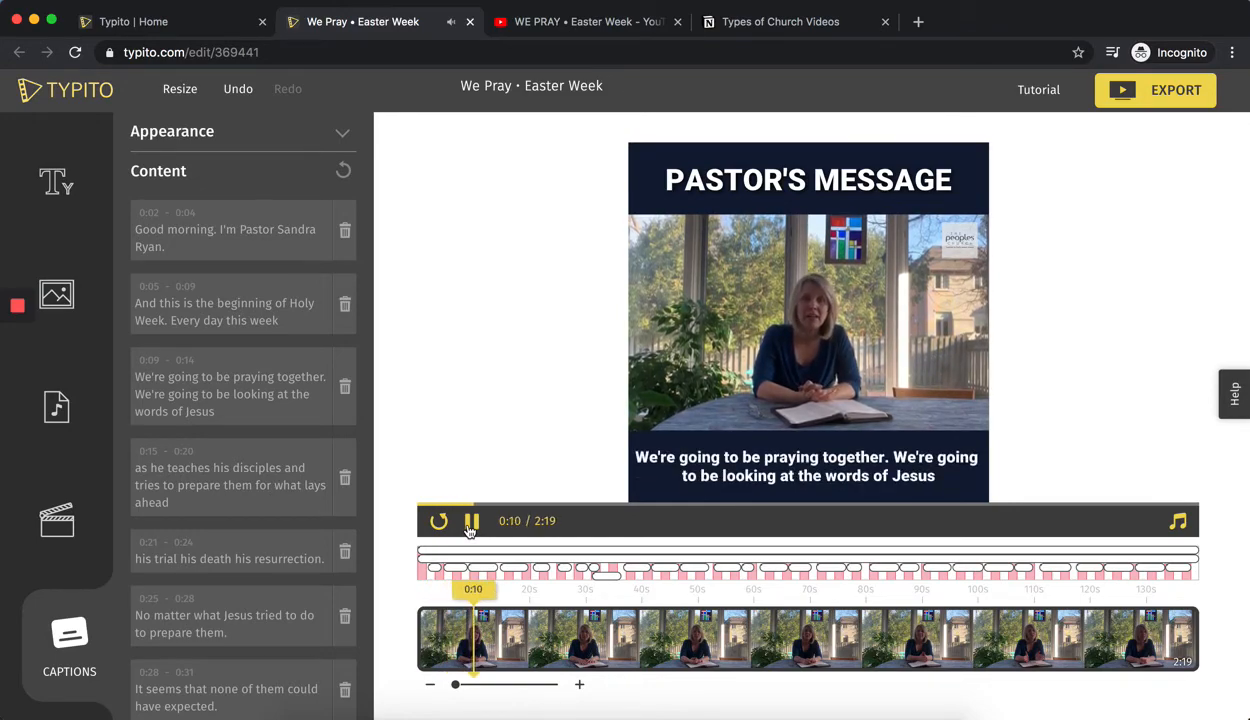
{"action": "left_click", "coordinate": [470, 529]}
{"action": "left_click", "coordinate": [633, 457]}
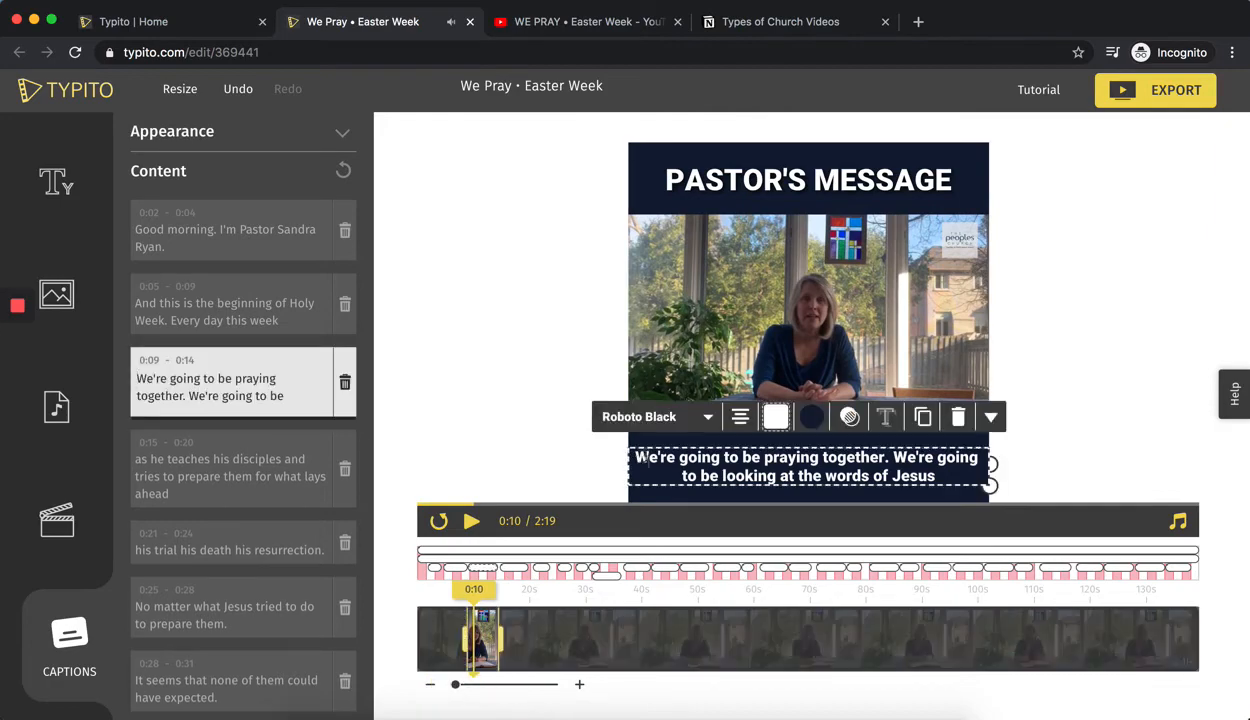
{"action": "key", "text": "BackSpace"}
{"action": "type", "text": "w"}
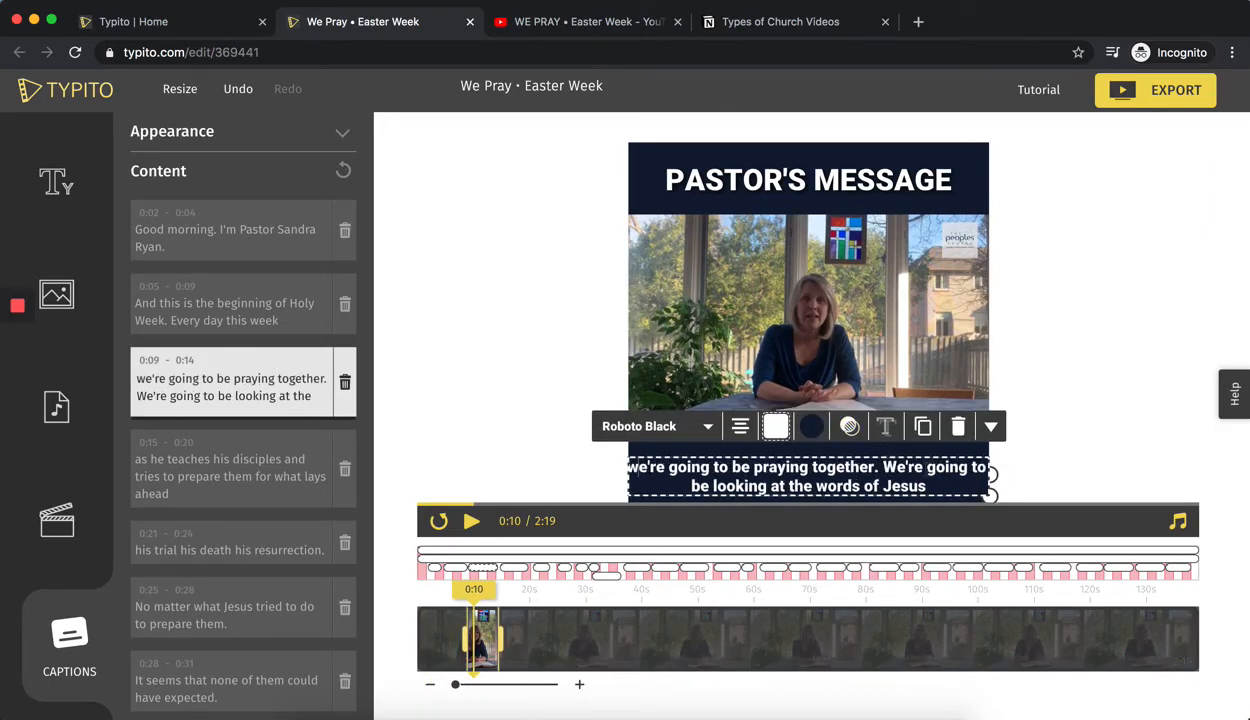
{"action": "left_click", "coordinate": [884, 467]}
{"action": "key", "text": "Return"}
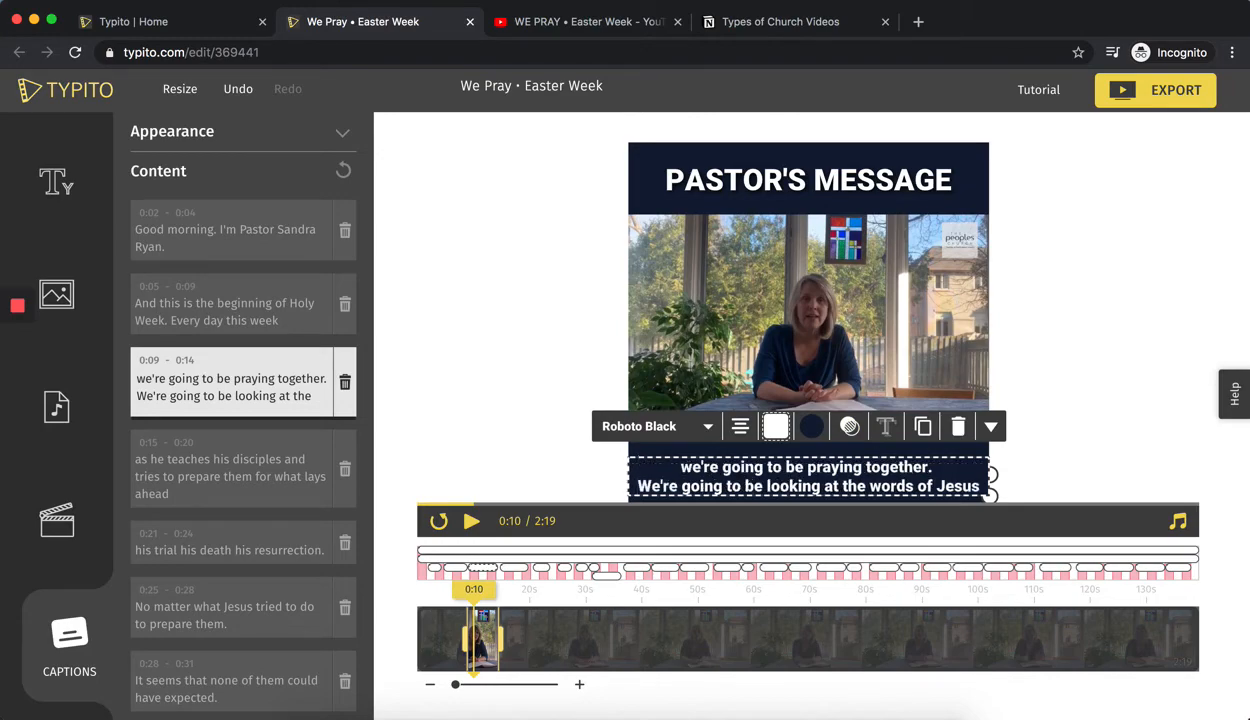
{"action": "left_click", "coordinate": [585, 384]}
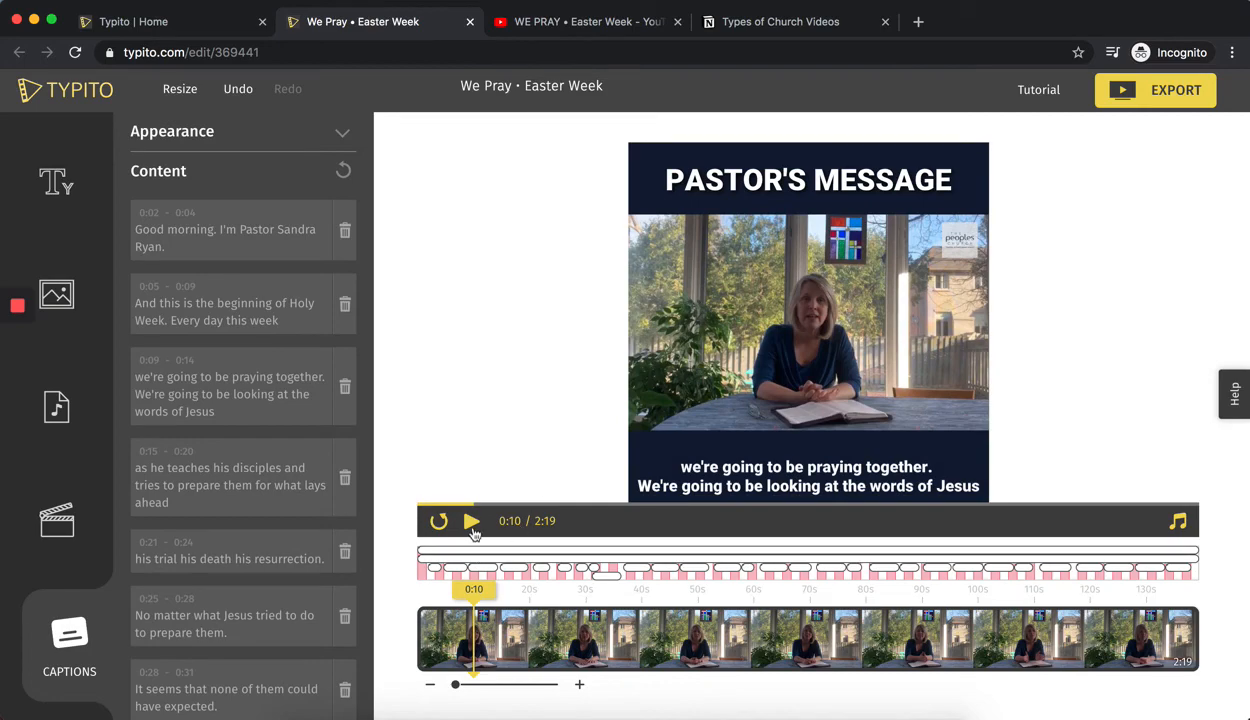
Preview the captions up to 0:20, then trim the start of the overlapping "And for them and for their master" caption to 0:33.
{"action": "left_click", "coordinate": [471, 522]}
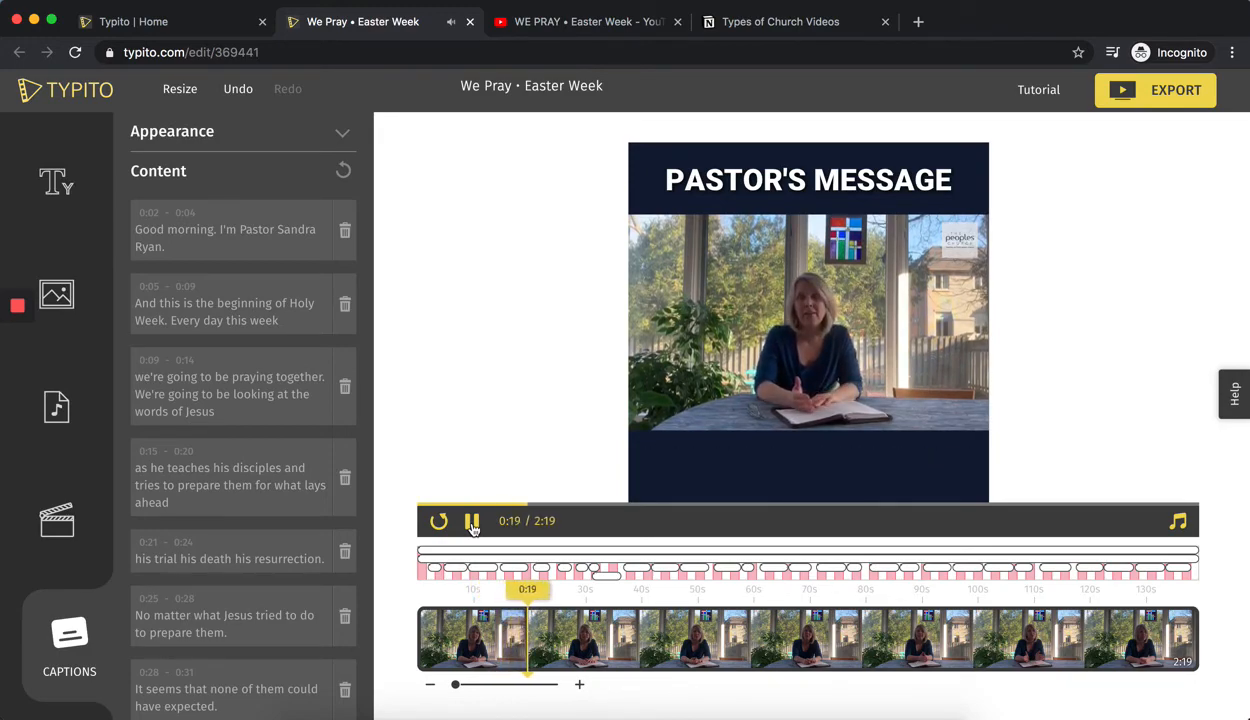
{"action": "left_click", "coordinate": [471, 521]}
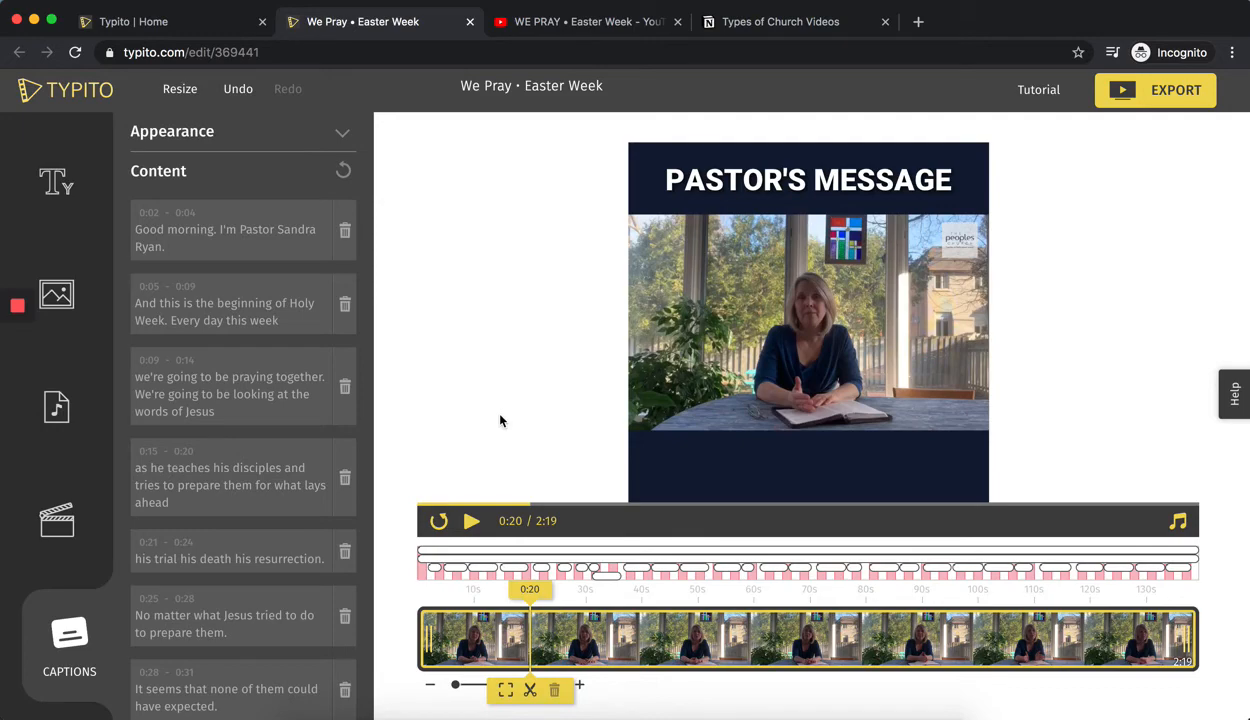
{"action": "left_click", "coordinate": [601, 578]}
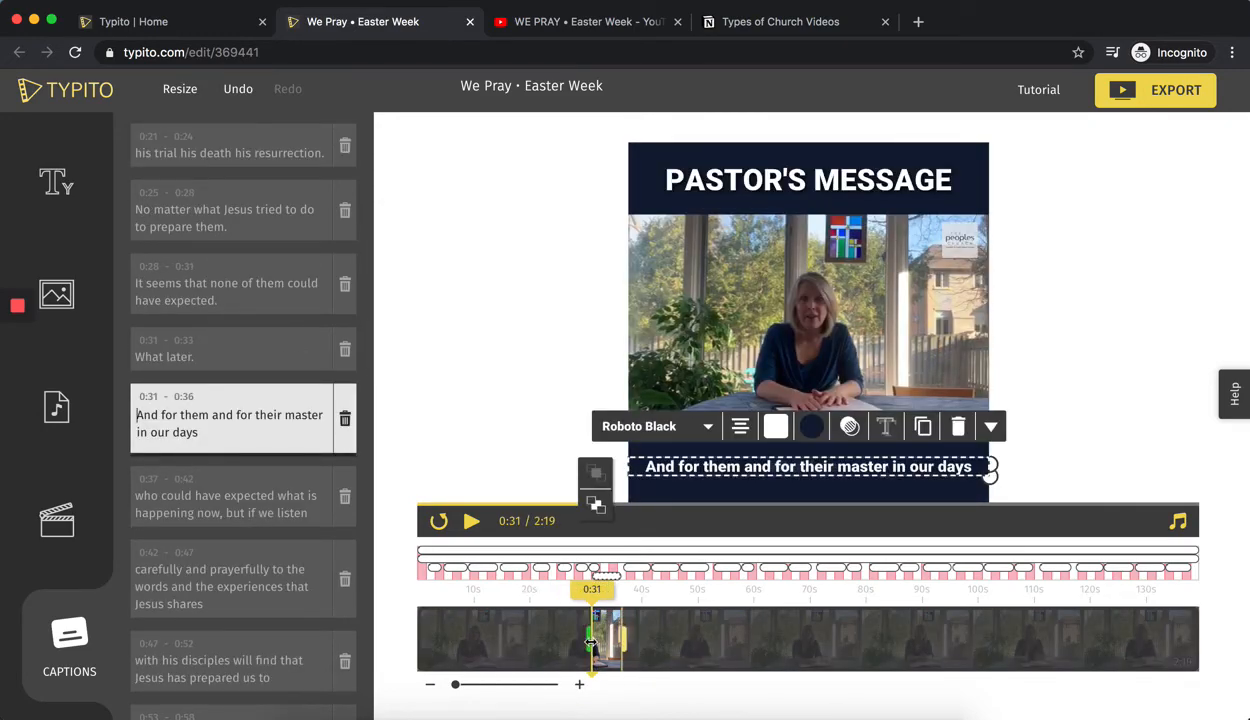
{"action": "left_click_drag", "start_coordinate": [590, 640], "coordinate": [599, 642]}
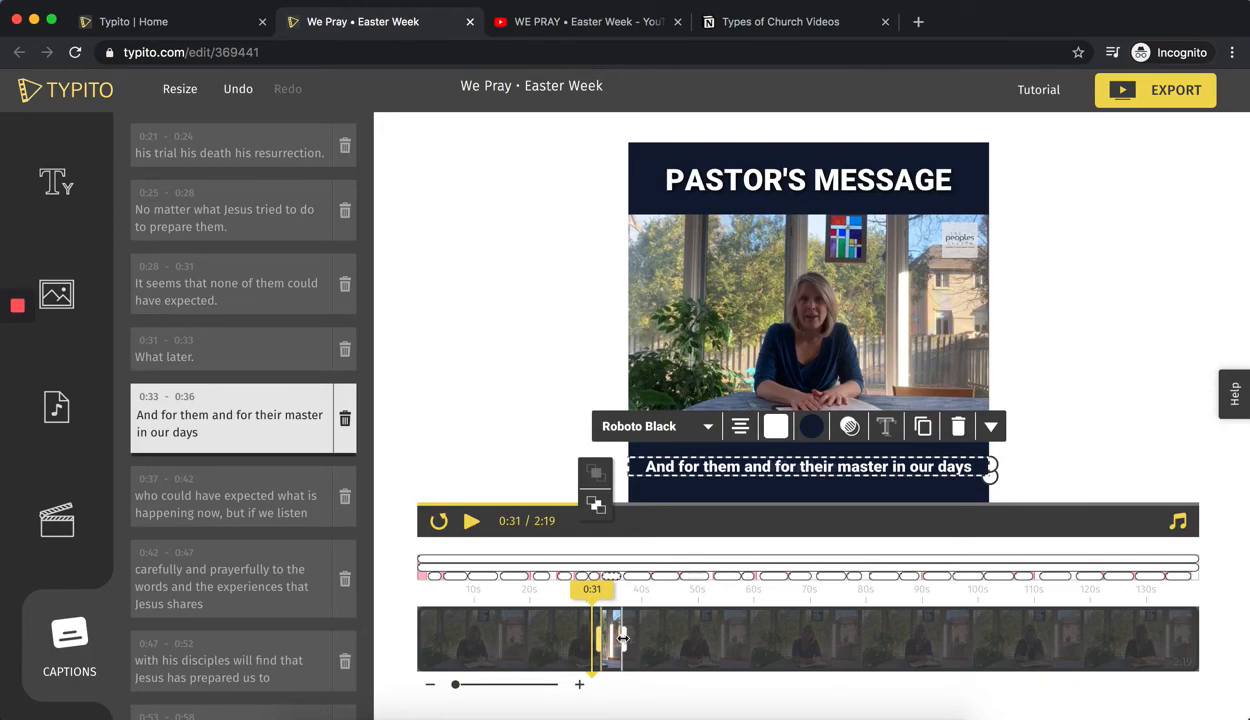
{"action": "left_click", "coordinate": [447, 362]}
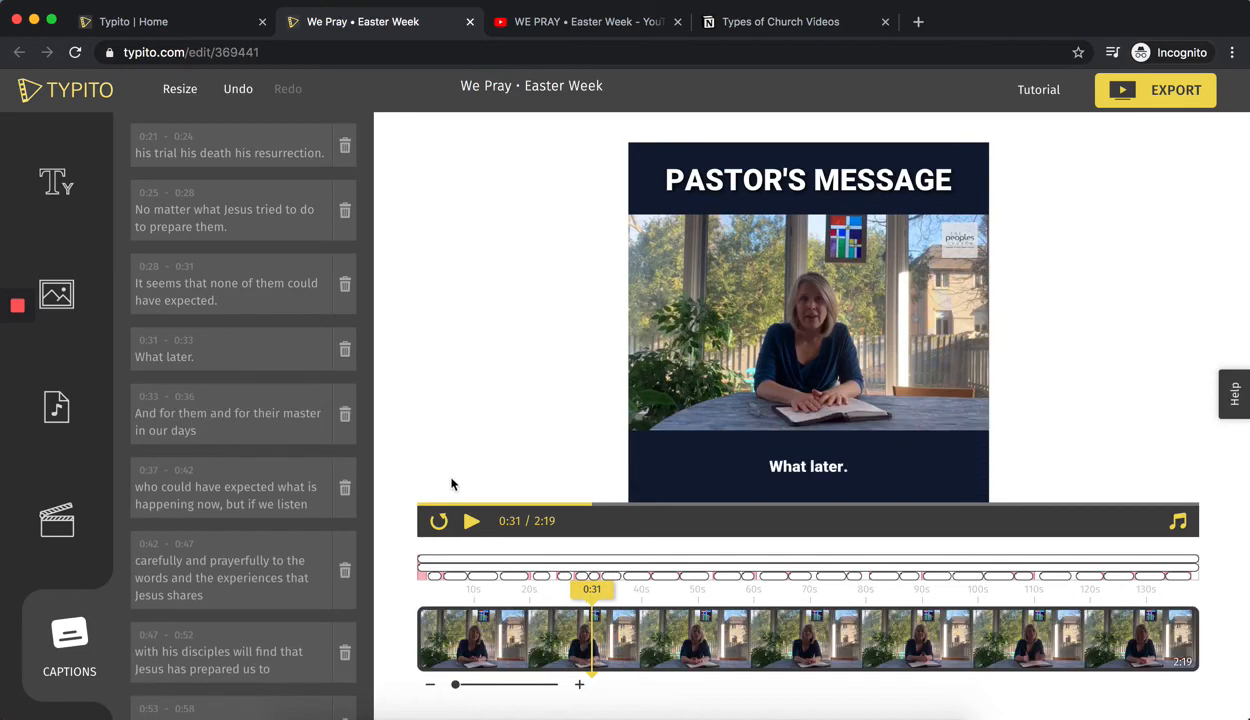
Insert a line break before "happening now" in the 0:37–0:42 caption.
{"action": "left_click", "coordinate": [636, 578]}
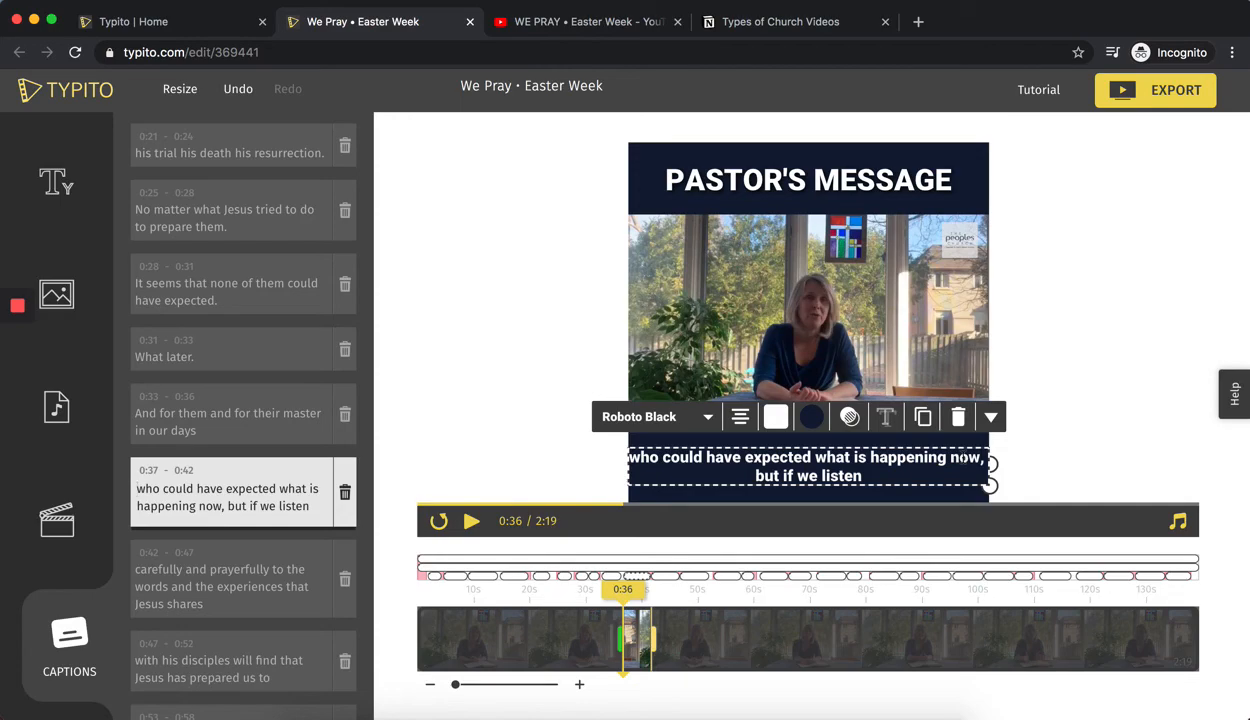
{"action": "left_click", "coordinate": [549, 345]}
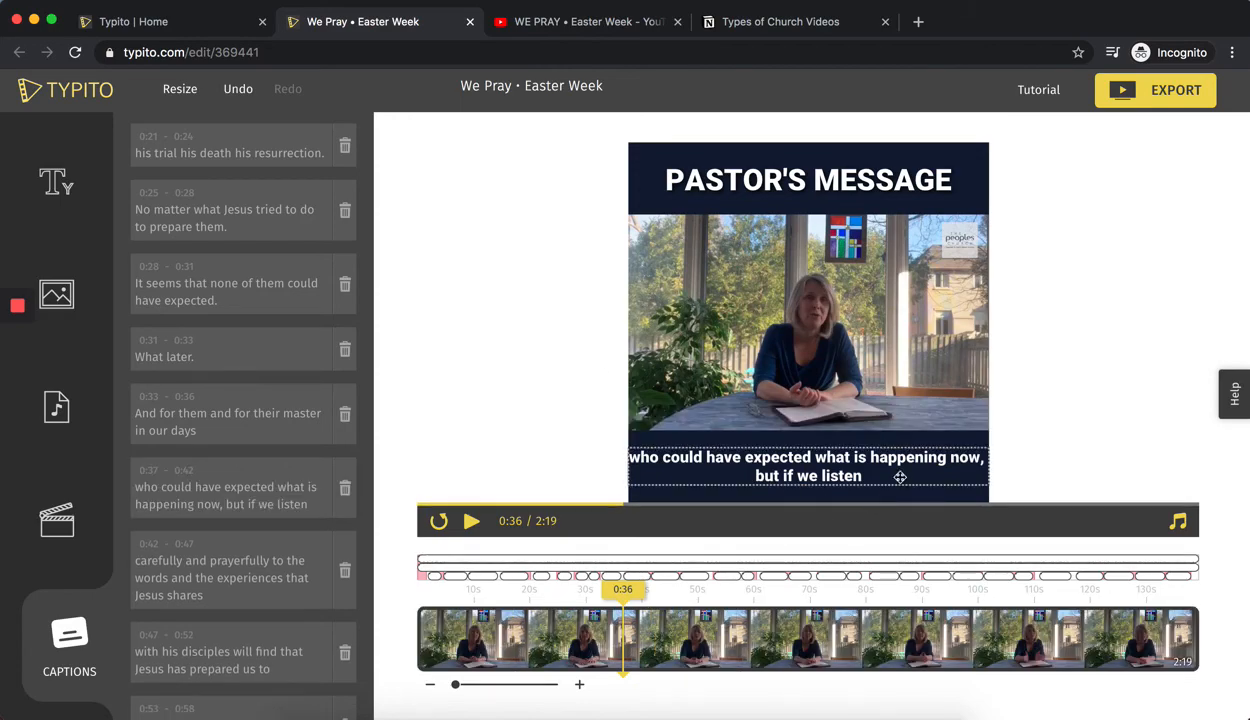
{"action": "left_click", "coordinate": [872, 457]}
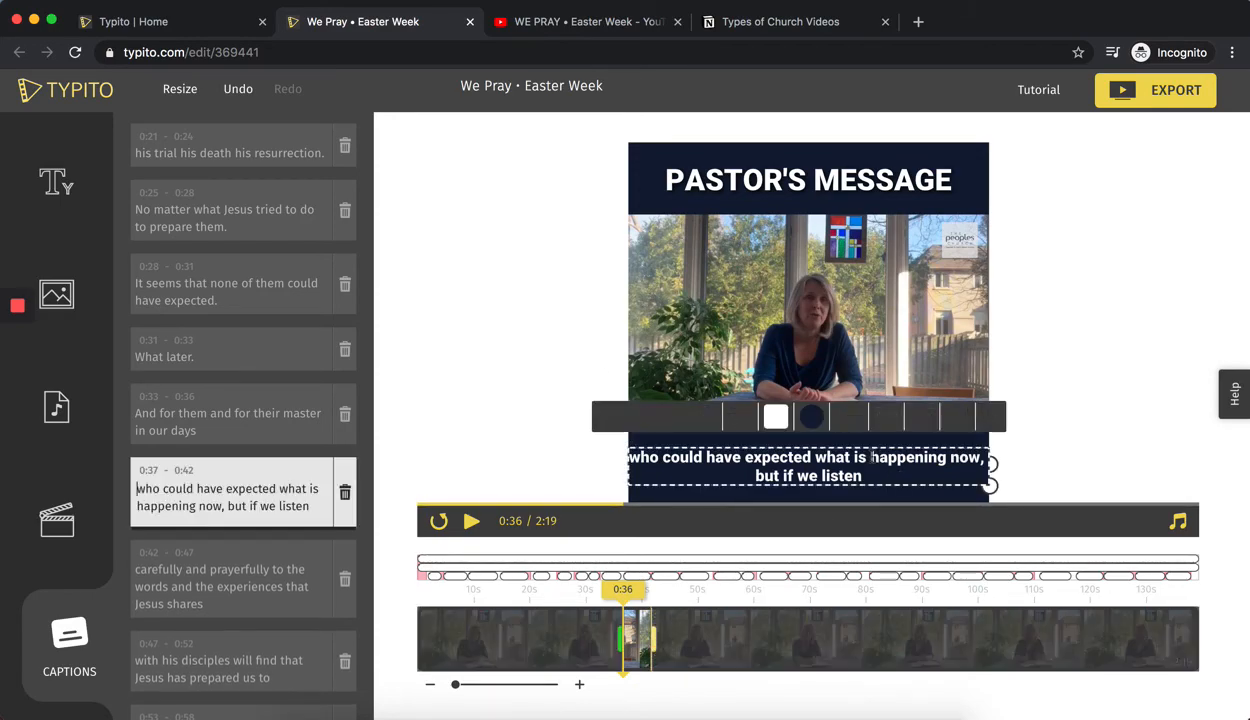
{"action": "left_click", "coordinate": [872, 457]}
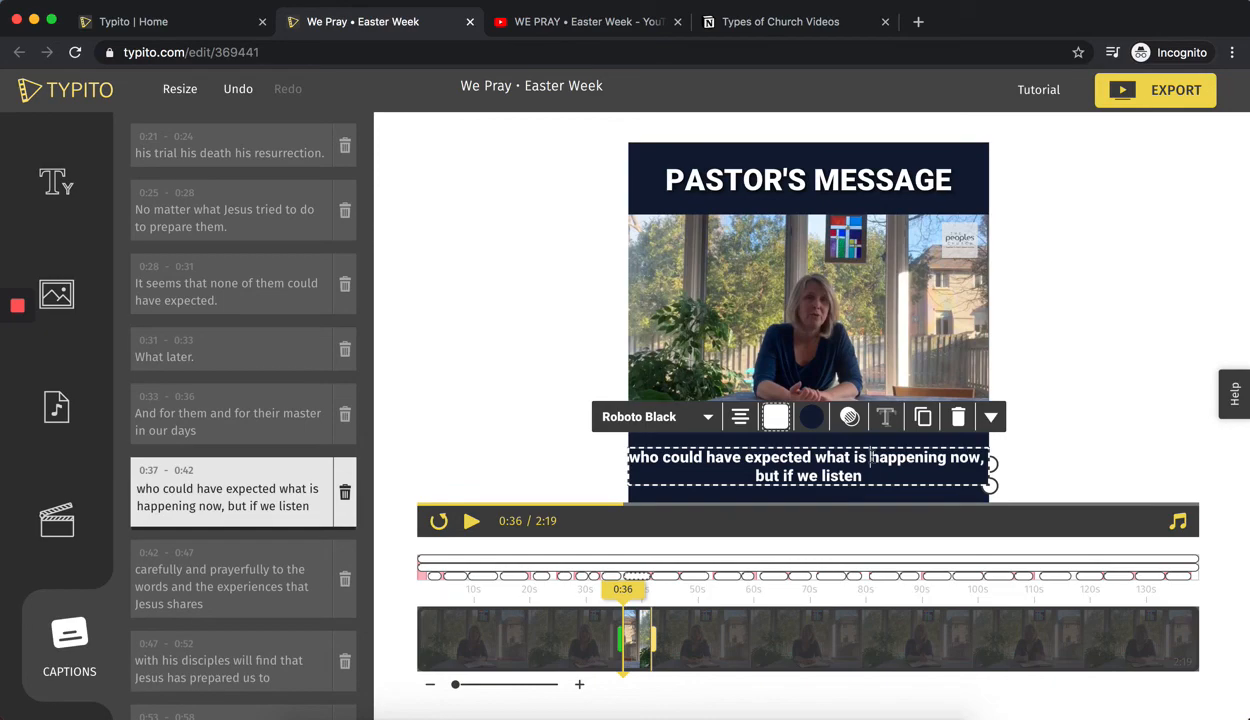
{"action": "key", "text": "Return"}
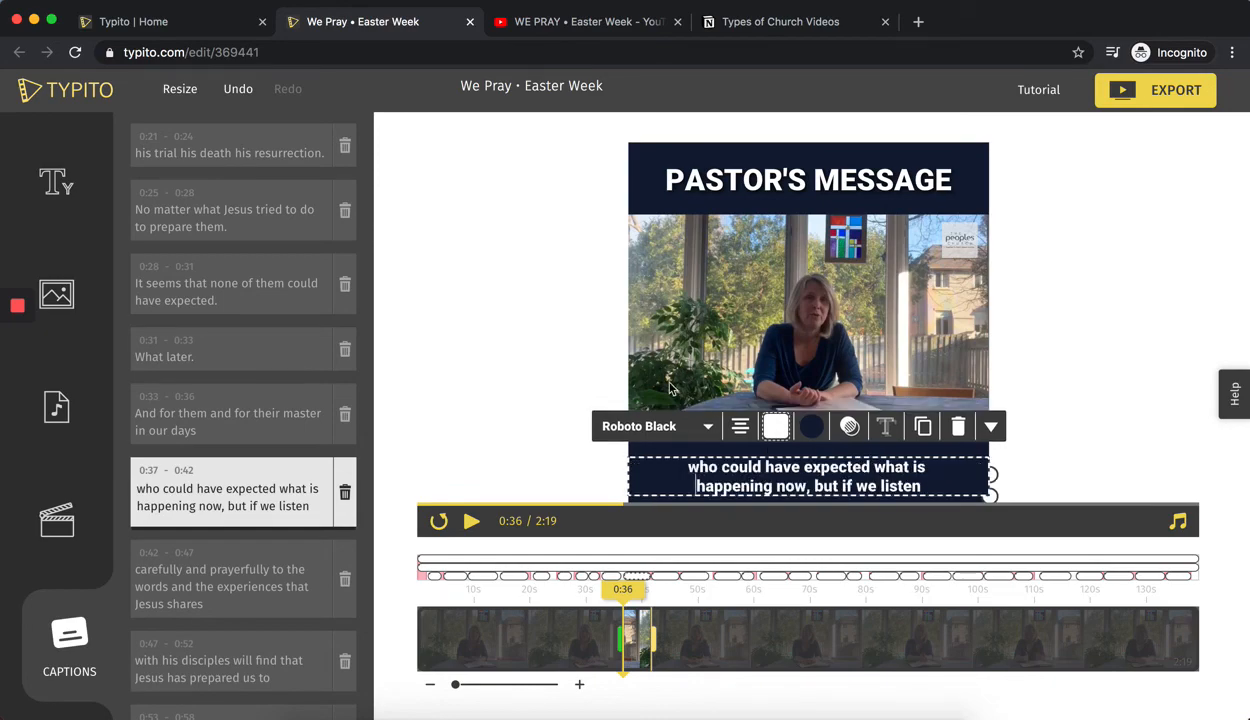
{"action": "left_click", "coordinate": [537, 378]}
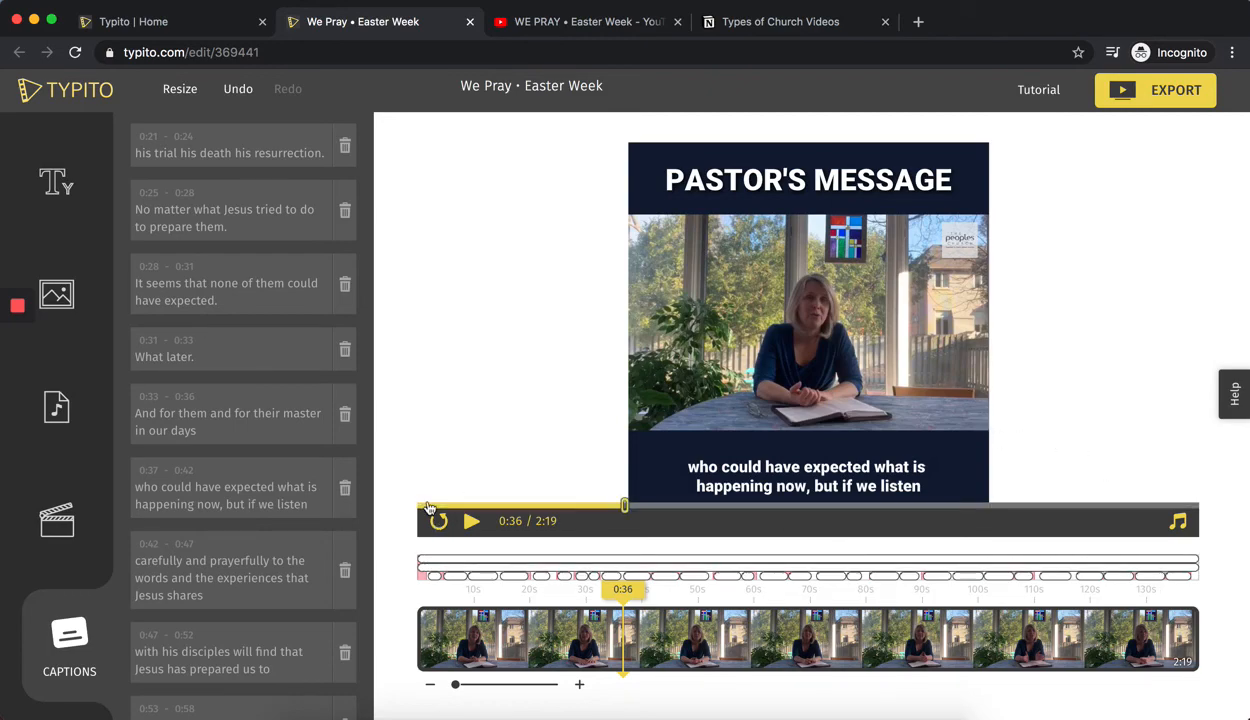
Return the playhead to 0:01 and open the project's audio settings and music library.
{"action": "left_click", "coordinate": [428, 507]}
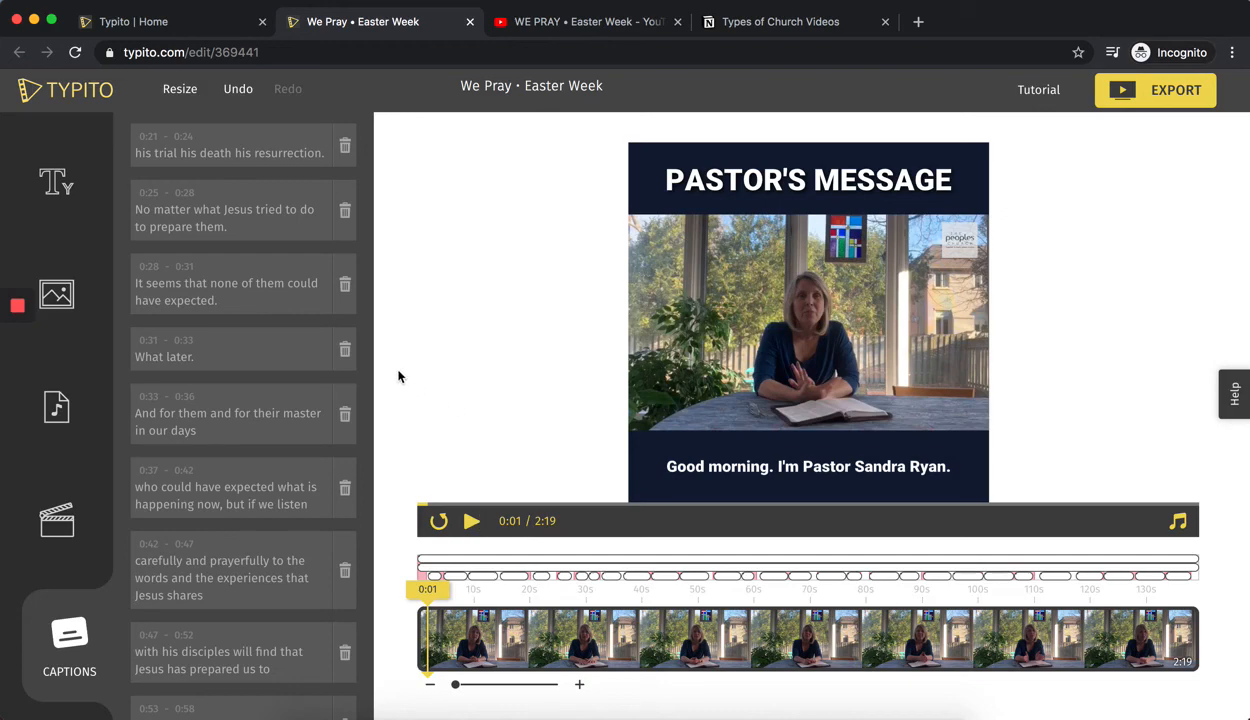
{"action": "left_click", "coordinate": [52, 412]}
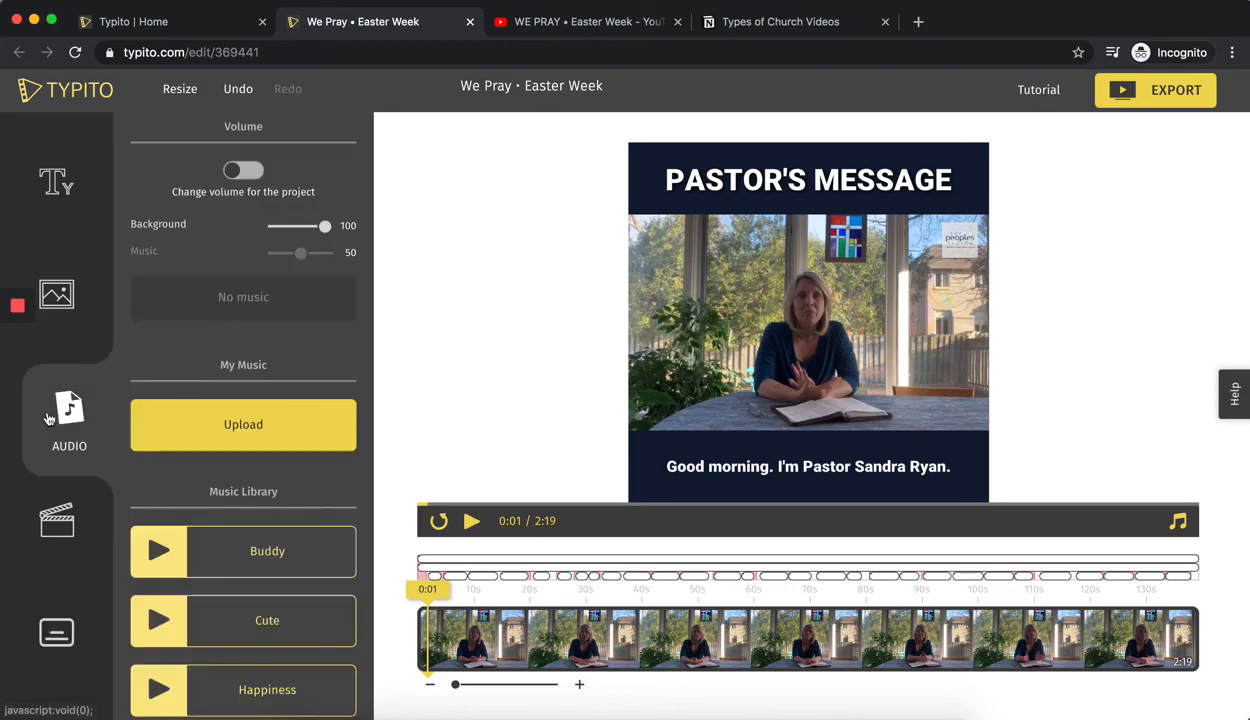